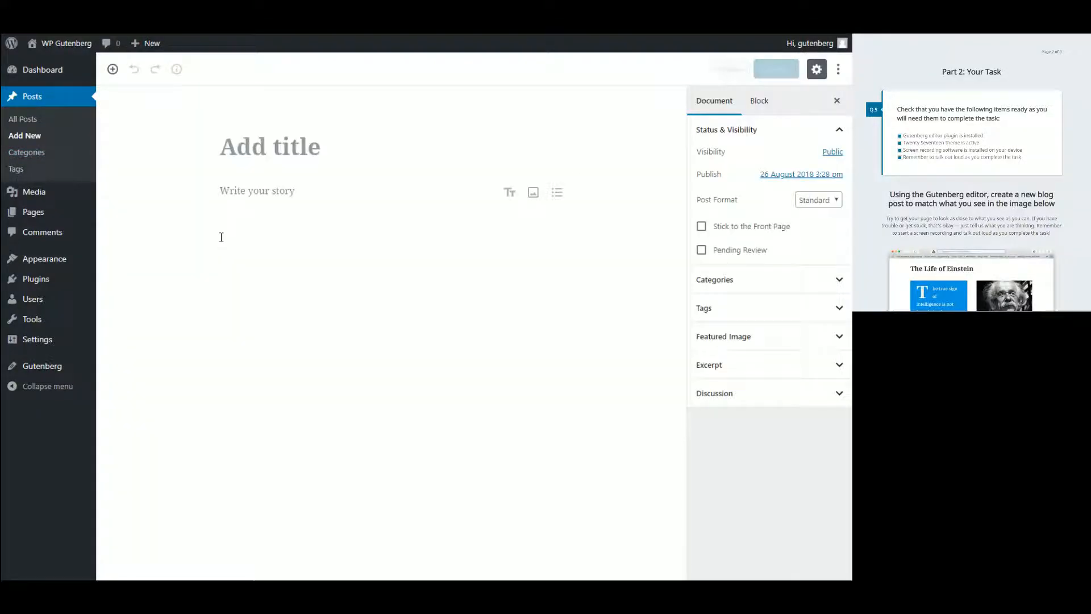
Title the new post "The Life of Einstein", following the sample page in the task instructions.
click(271, 148)
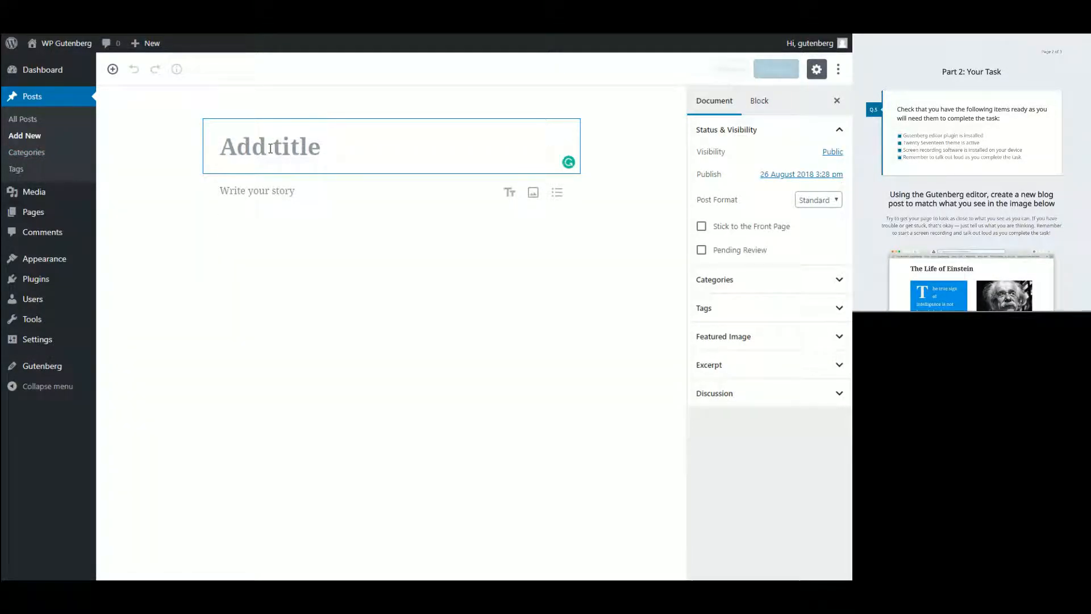
scroll(1020, 199, down, 3)
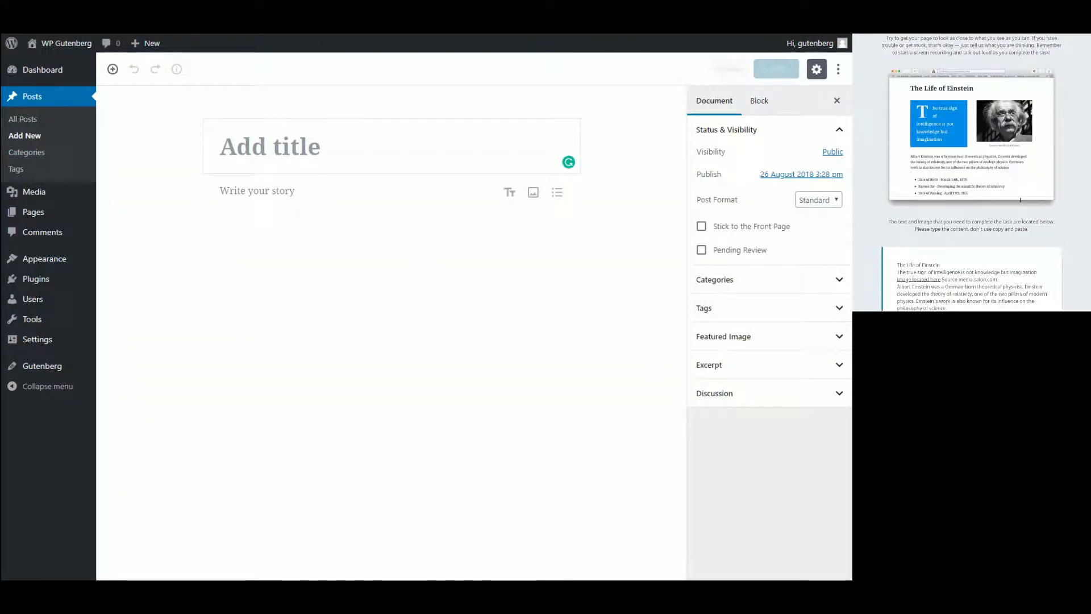
scroll(1020, 200, down, 2)
click(304, 138)
text(Th)
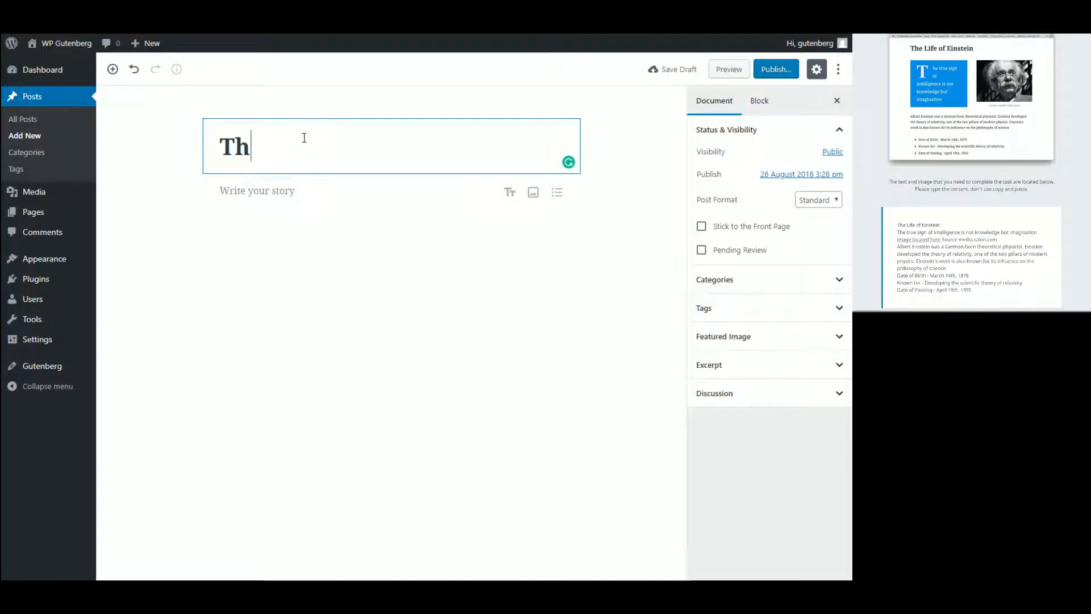
text(e Life of Ein)
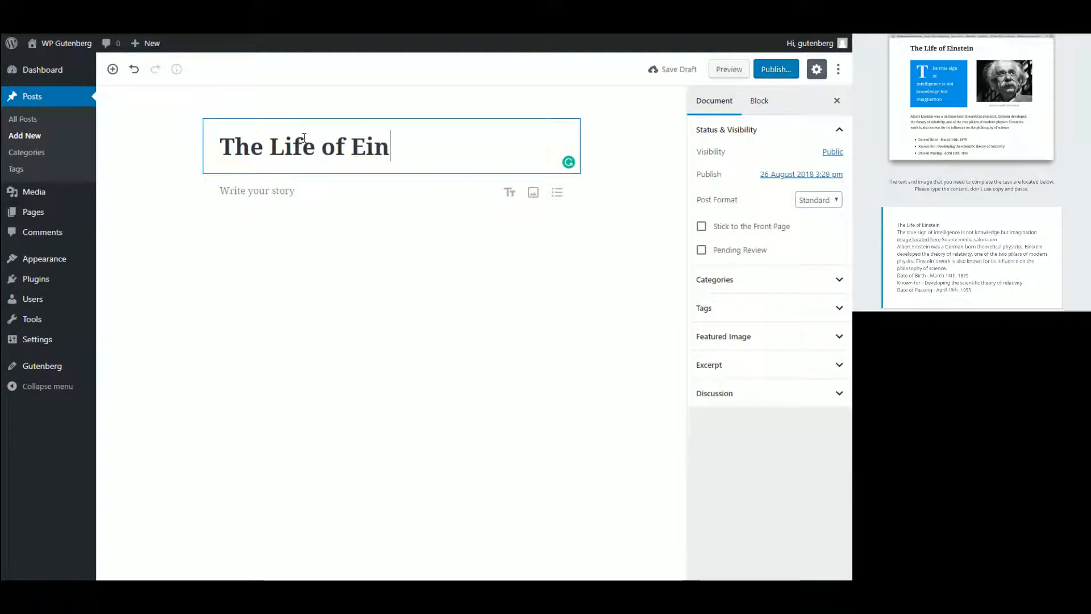
text(stein)
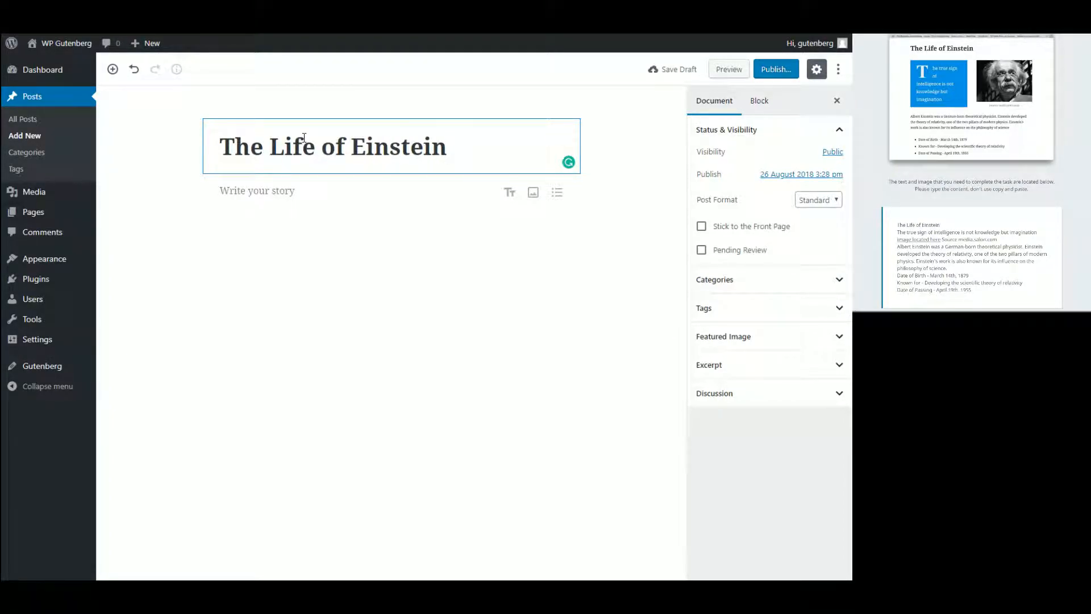
click(298, 192)
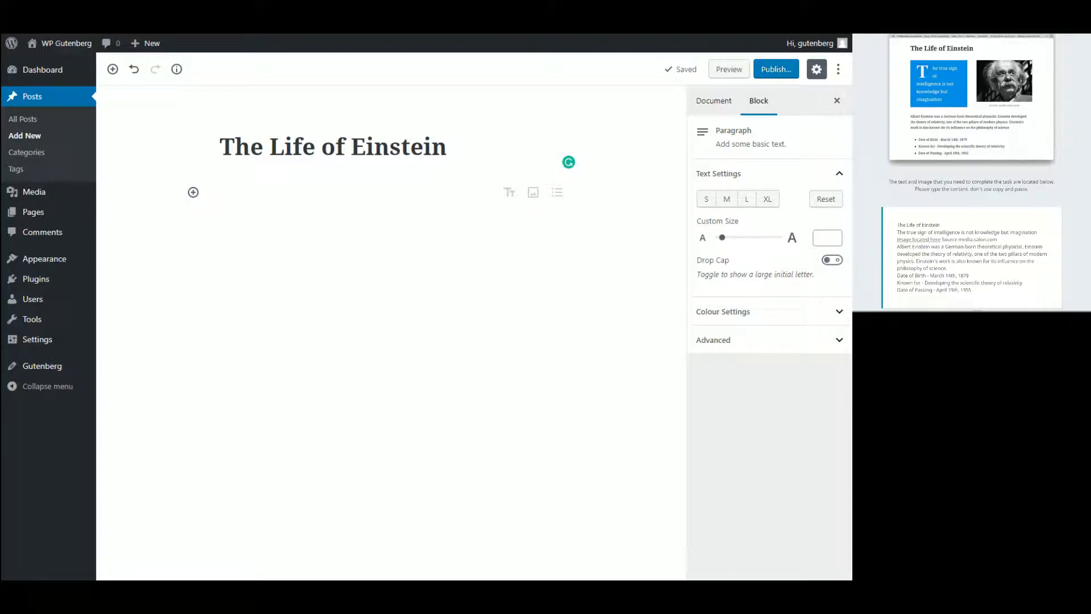
click(194, 193)
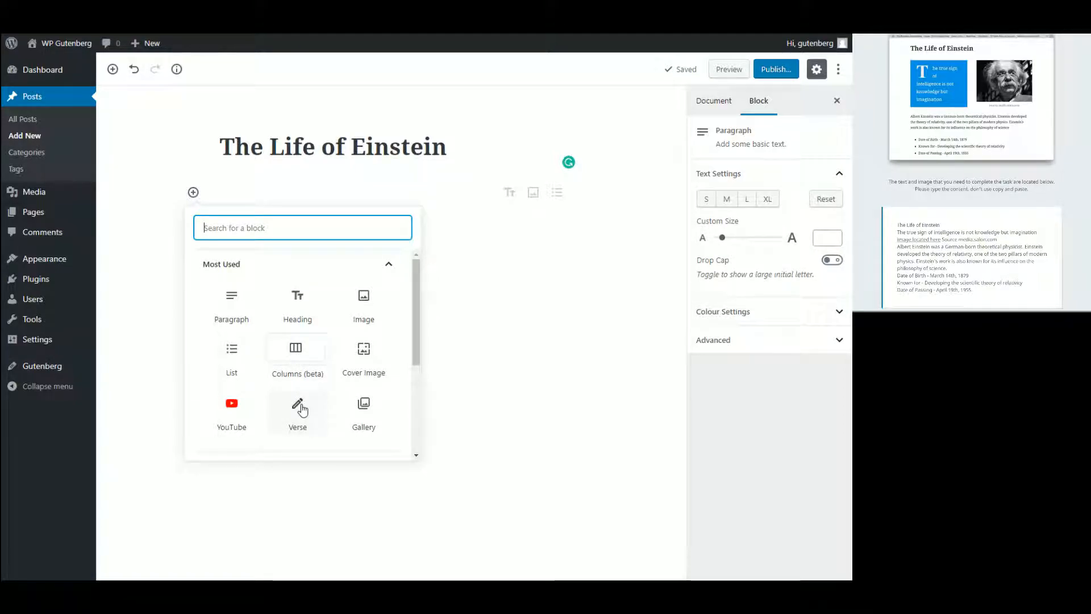
click(390, 263)
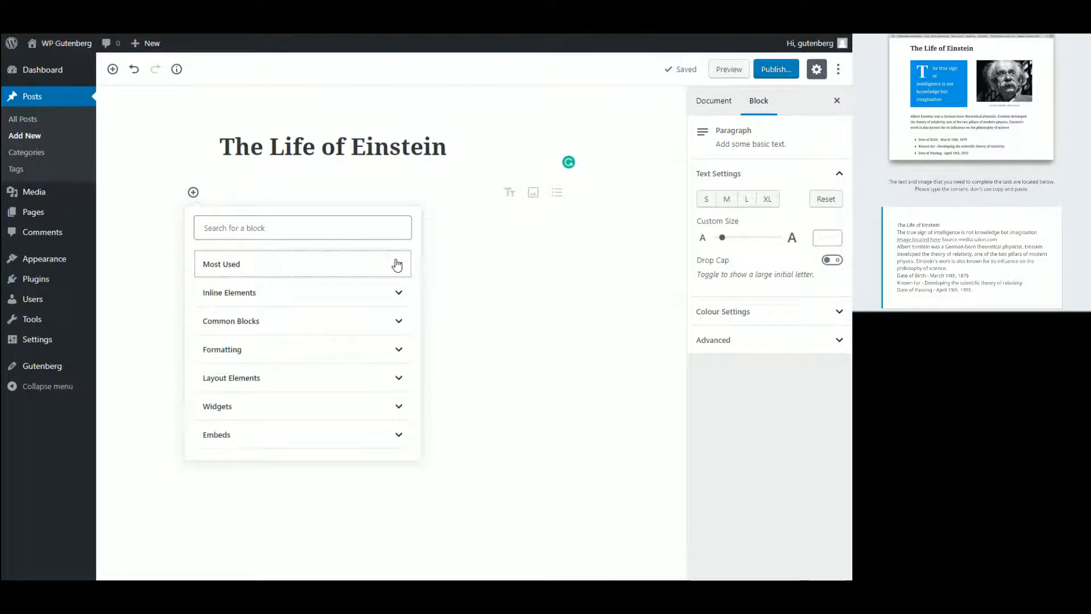
click(331, 301)
click(331, 304)
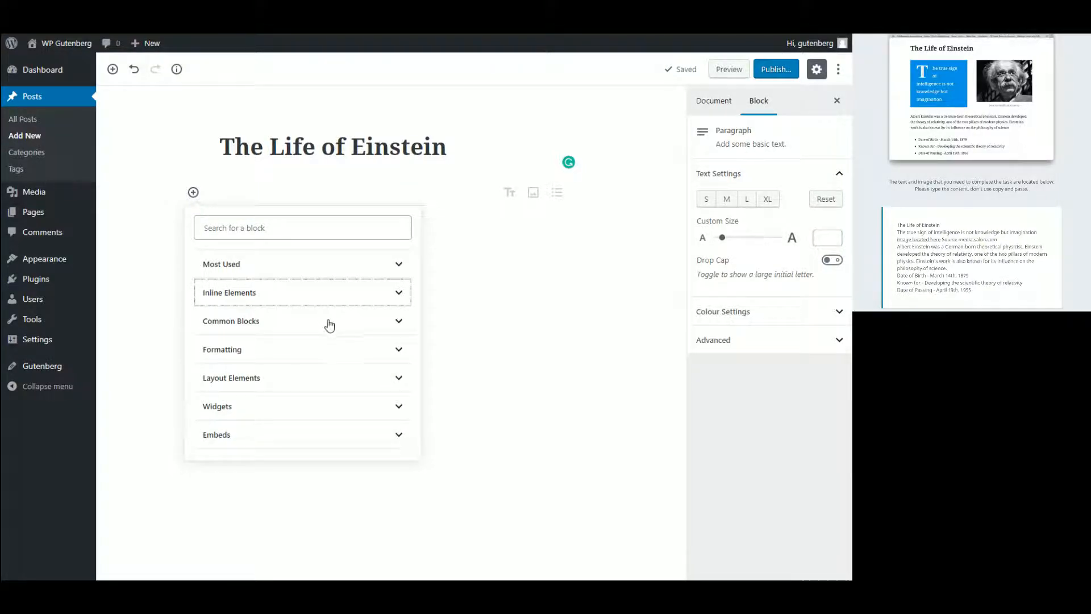
click(329, 322)
scroll(335, 342, down, 1)
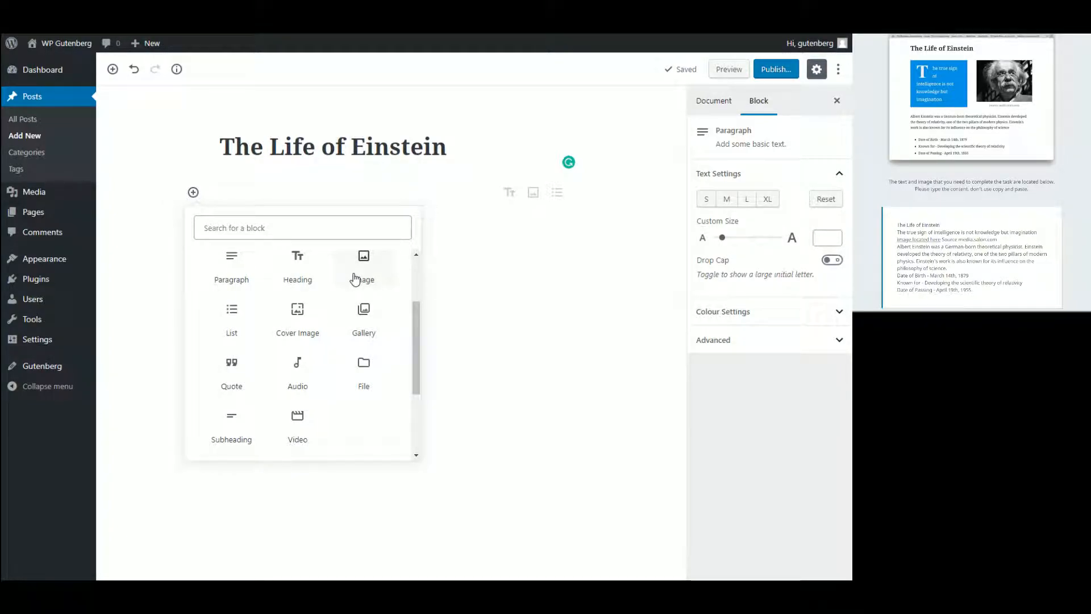
scroll(318, 284, up, 3)
click(284, 300)
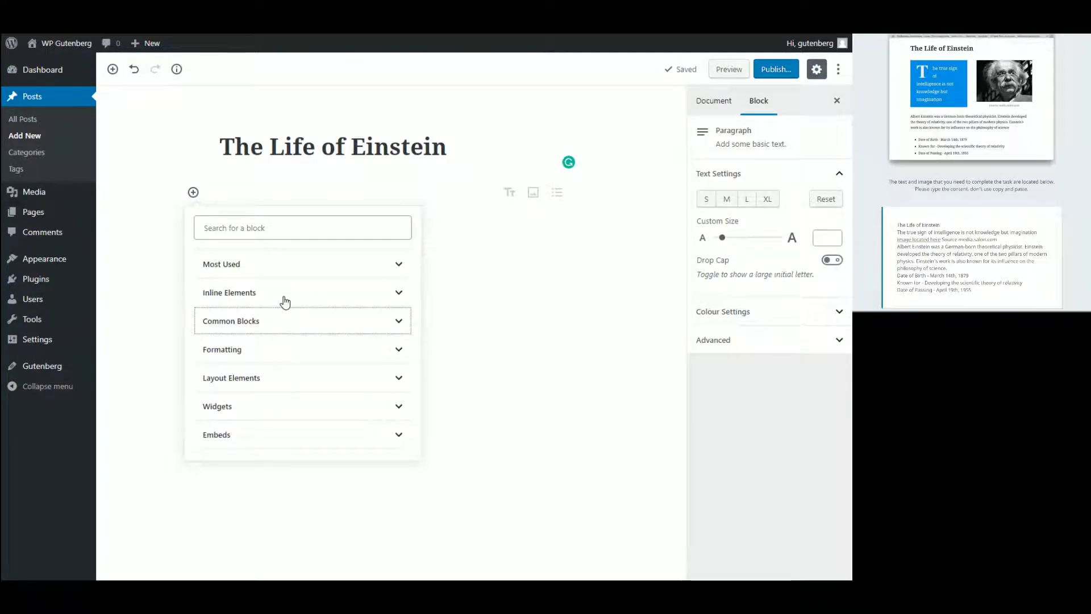
click(291, 349)
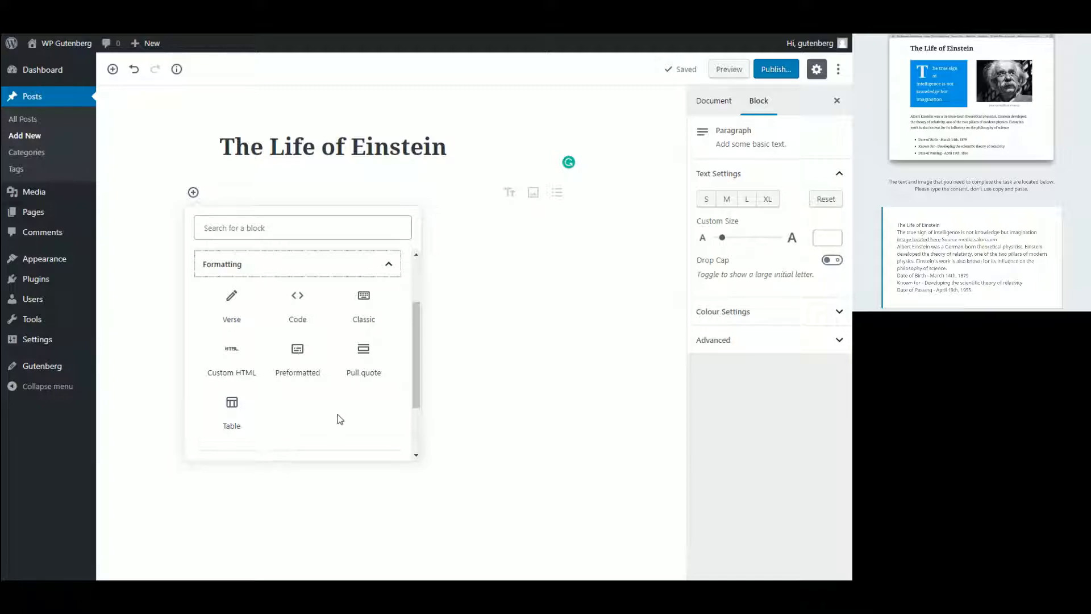
click(370, 360)
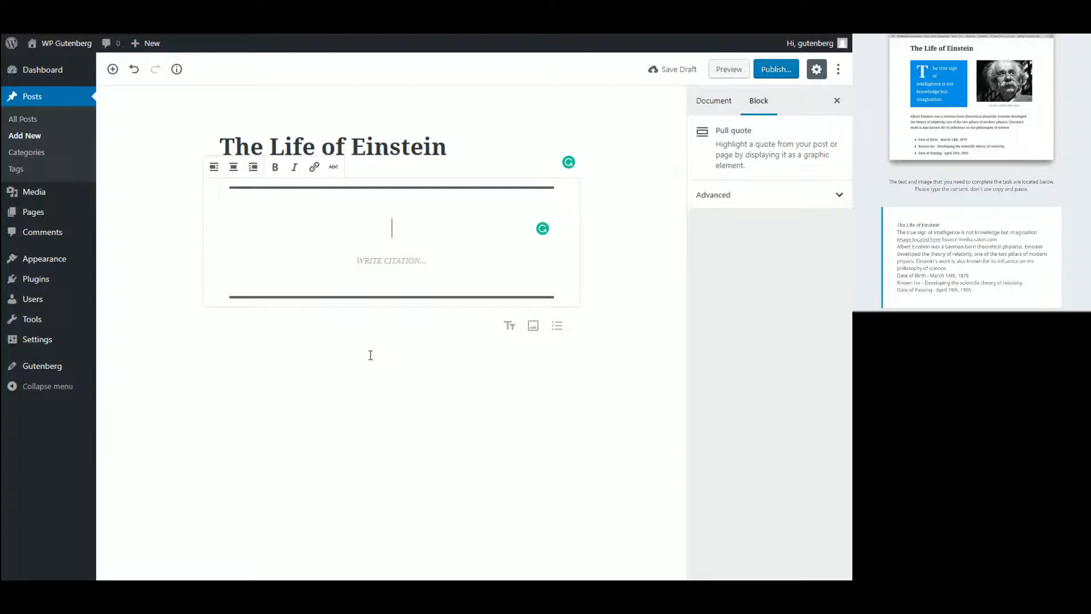
click(587, 185)
click(548, 353)
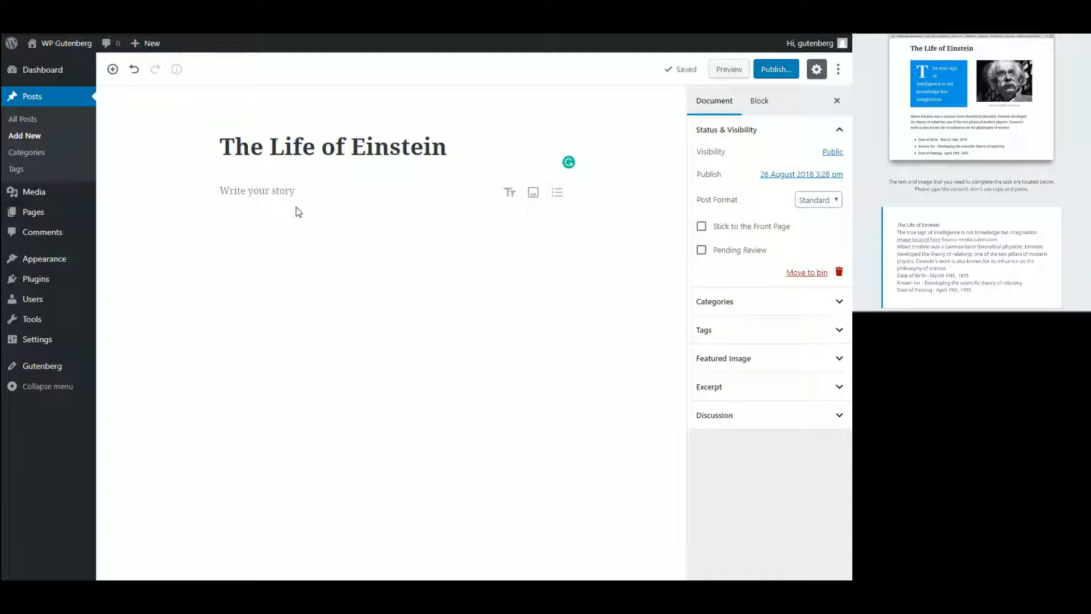
Insert a two-column Columns (beta) block beneath the post title.
click(288, 198)
click(194, 193)
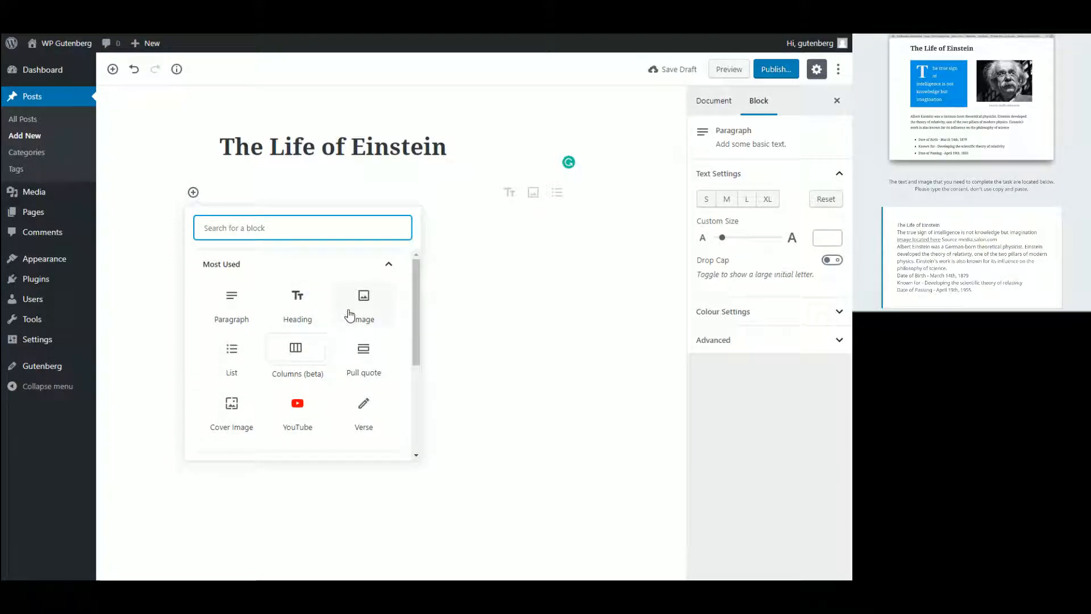
click(308, 350)
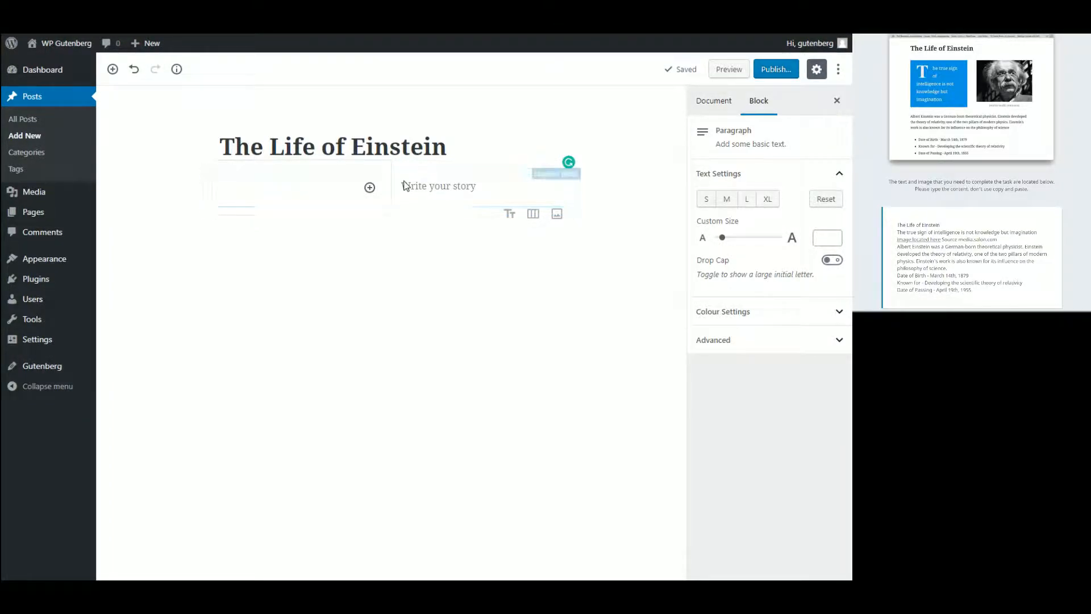
Add a paragraph in the first column reading "The true sign of intelligence is not knowledge but imagination".
click(369, 188)
click(421, 301)
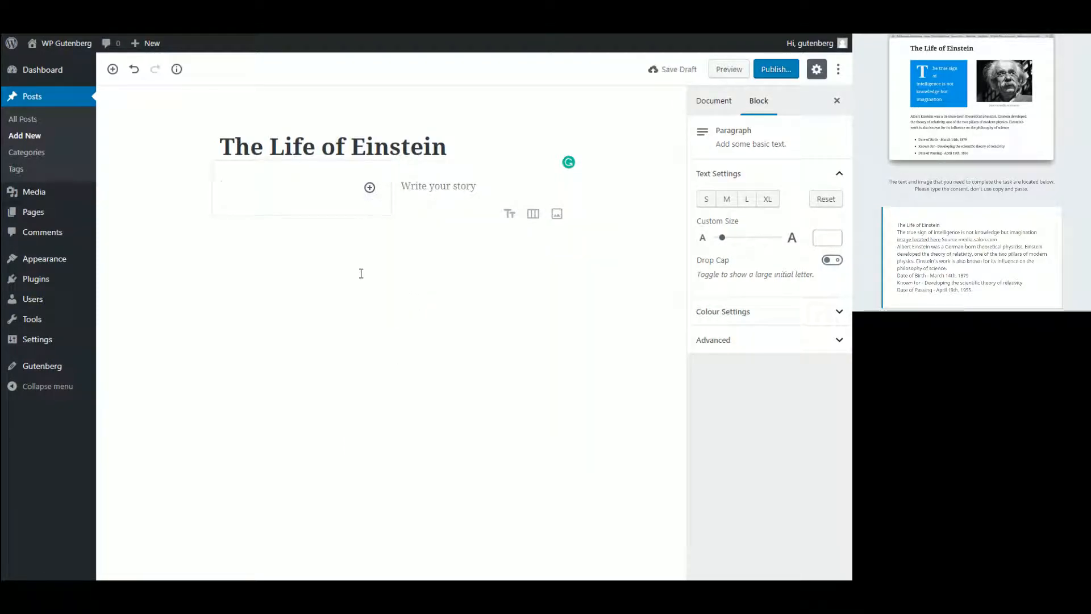
text(The true sign of intel)
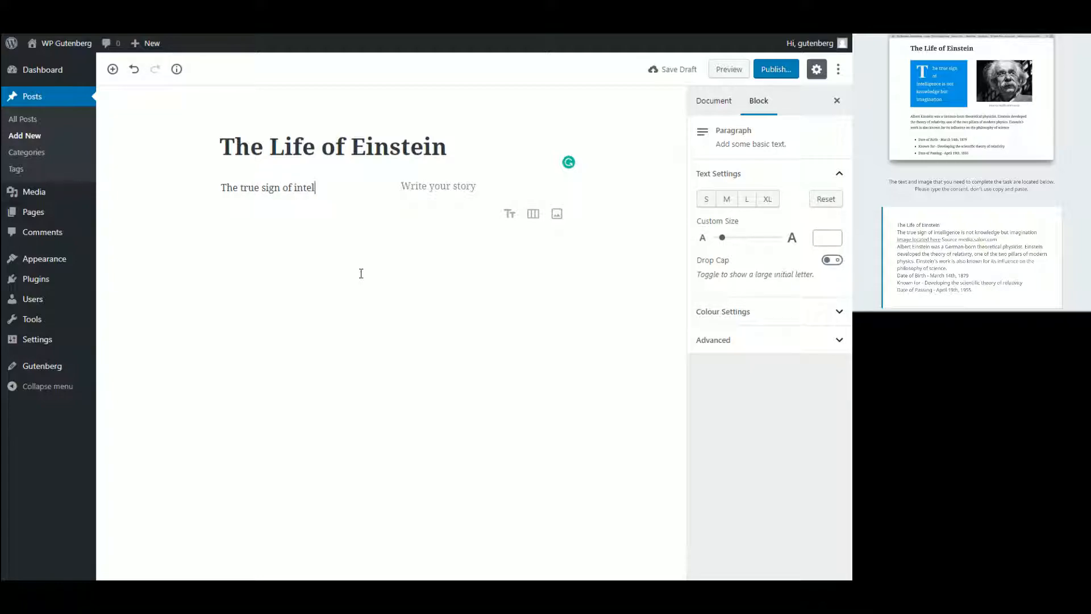
text(ligence is not knowledg)
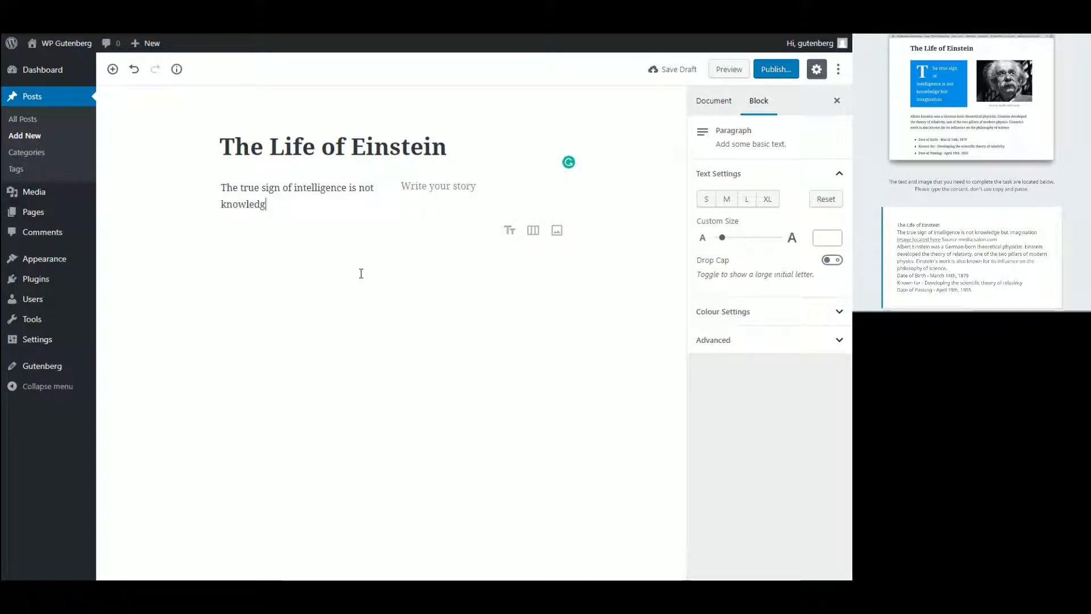
text(e but imagination)
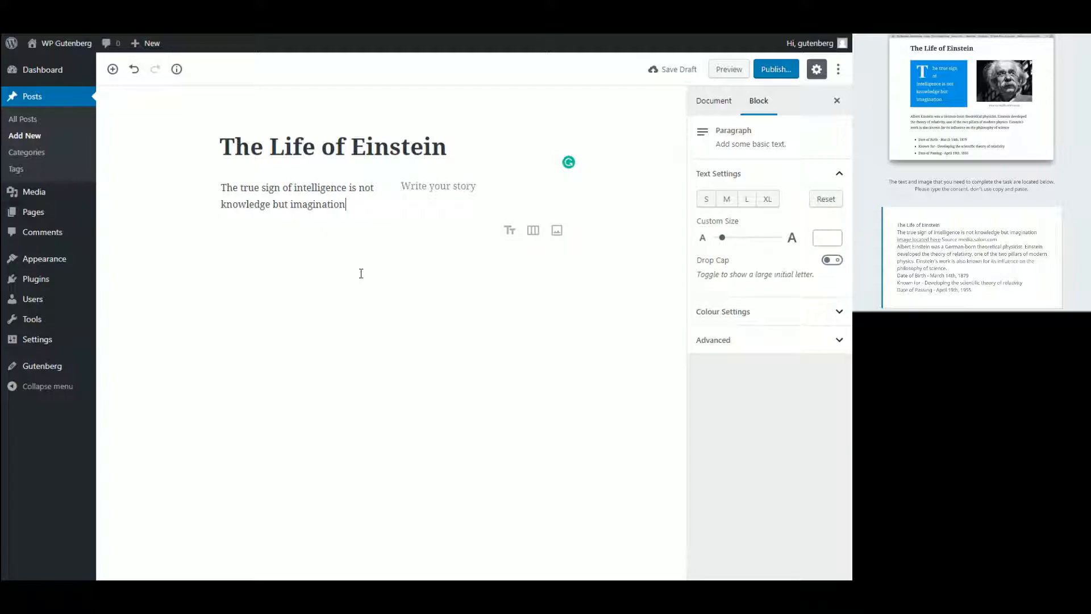
Add an image block in the second column with the Einstein portrait einsteins-letters.jpeg.jpg from the media library.
click(465, 195)
click(450, 190)
click(327, 189)
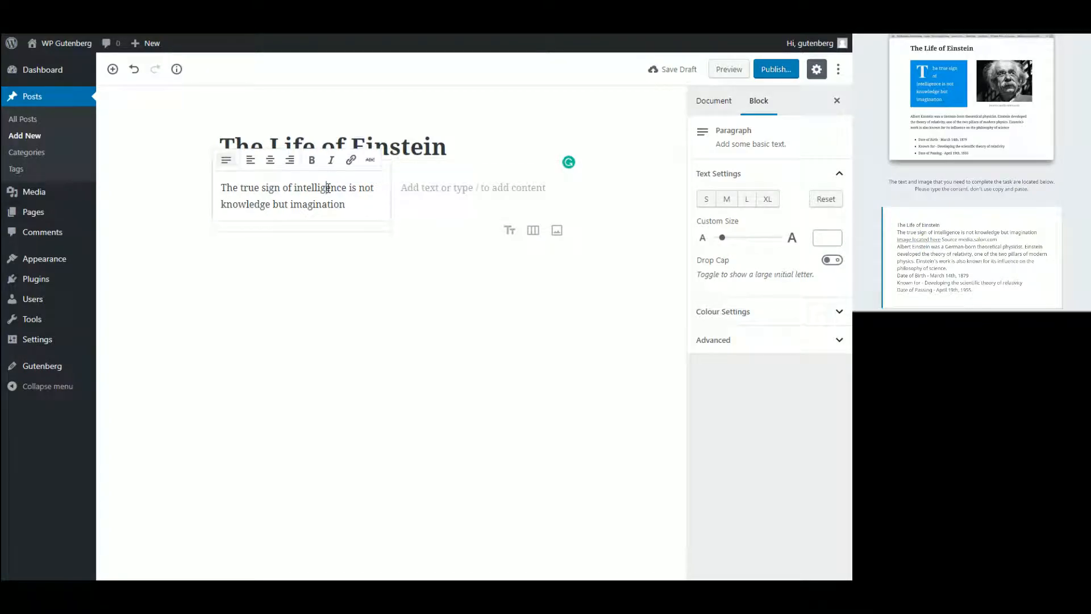
click(427, 190)
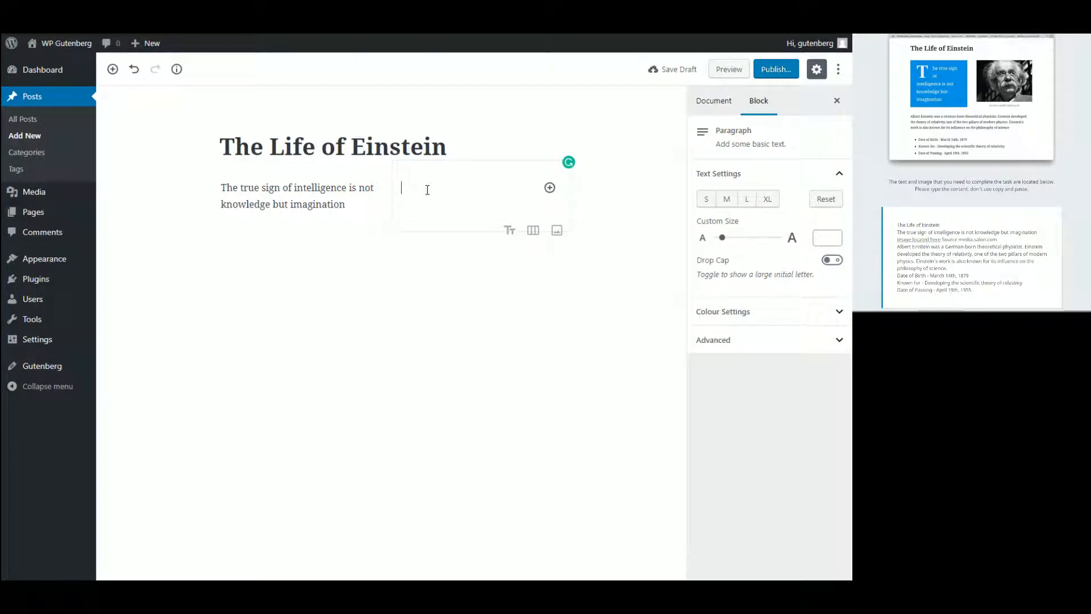
click(549, 187)
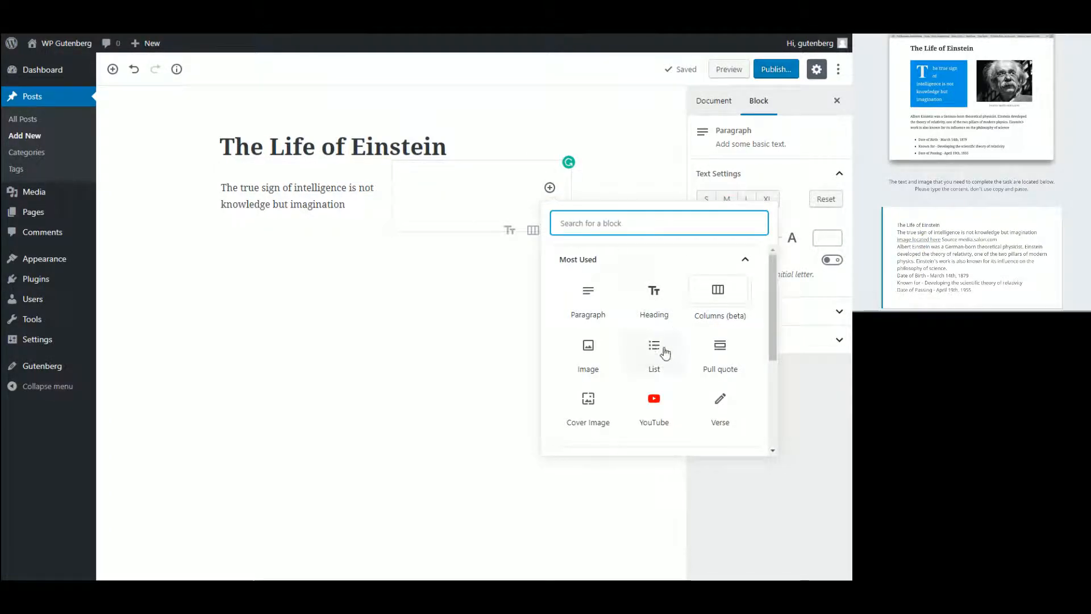
click(580, 379)
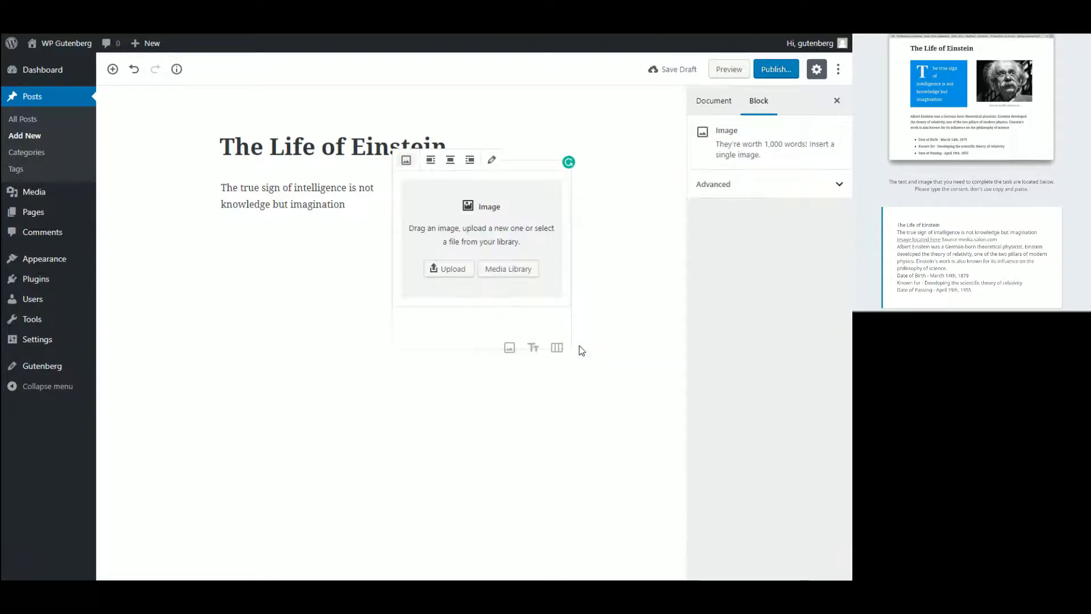
click(514, 270)
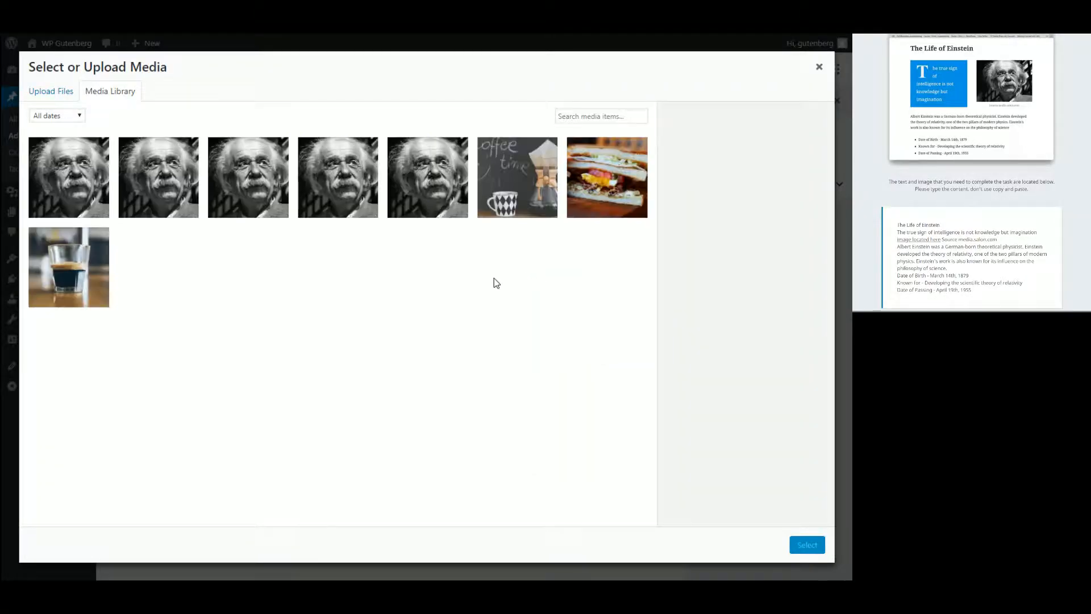
click(429, 177)
click(802, 543)
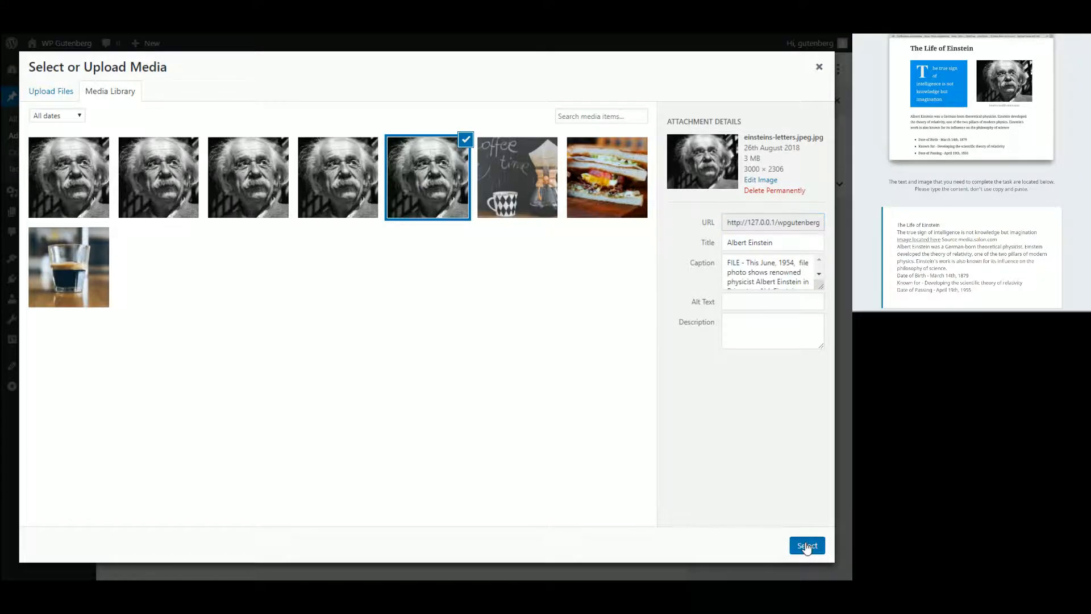
Delete the entire caption text beneath the Einstein portrait.
drag(539, 492, 406, 317)
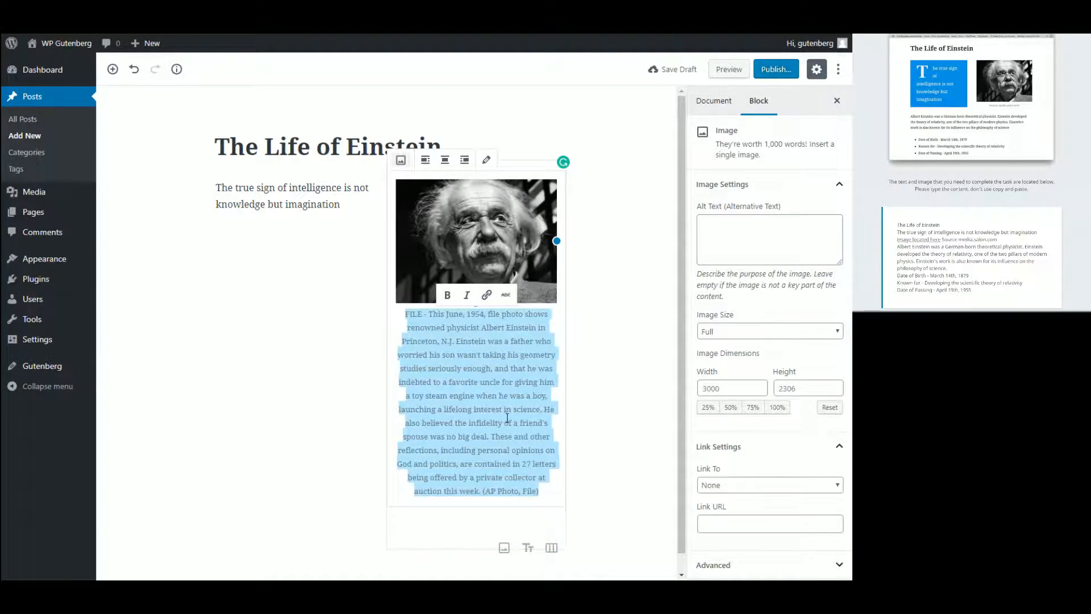
key(BackSpace)
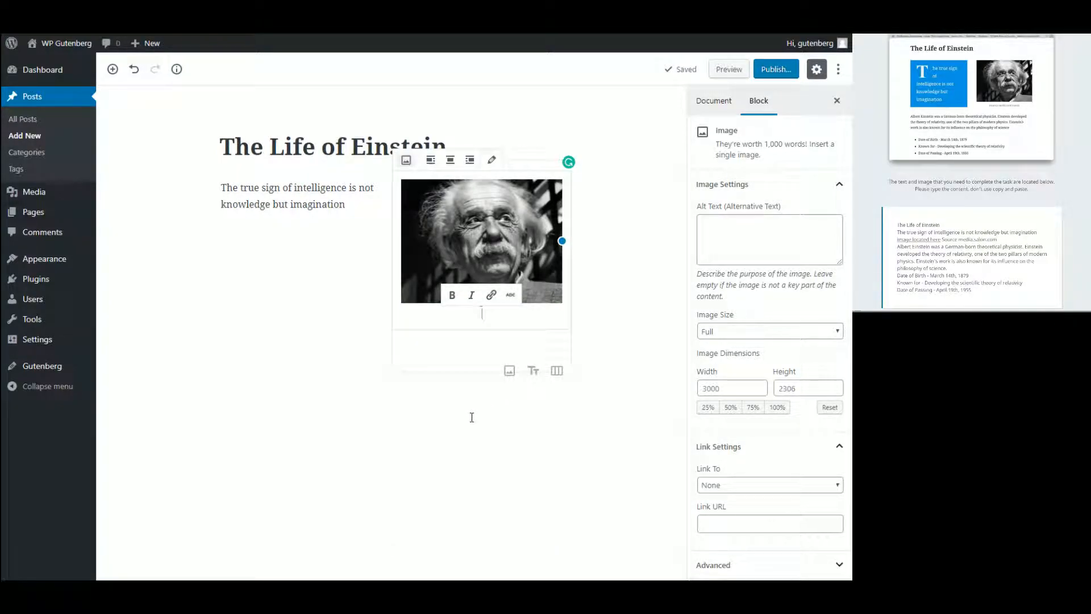
click(628, 470)
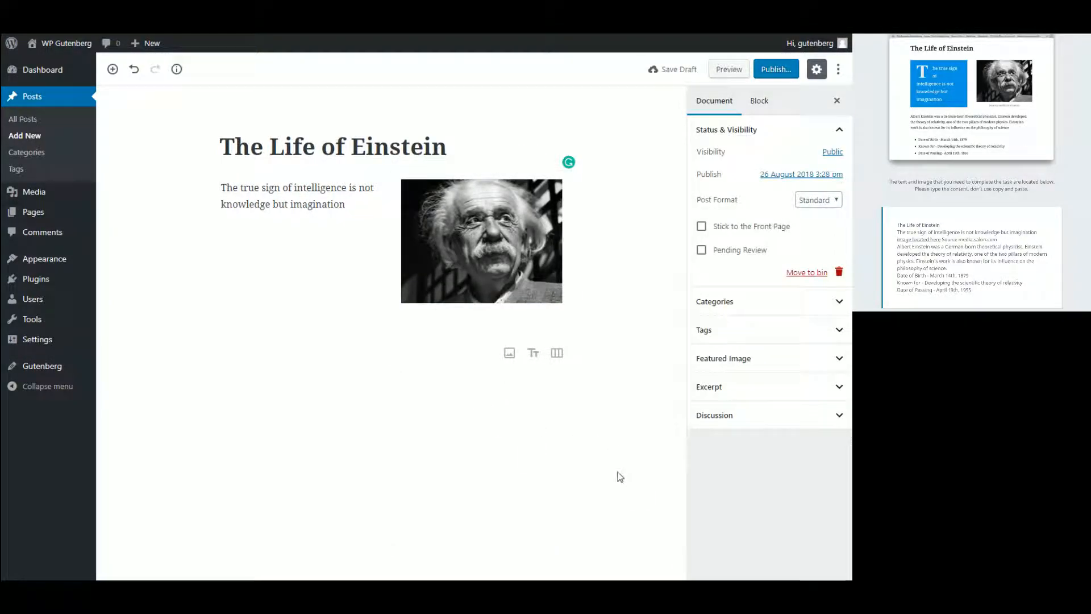
Give the quote paragraph in the first column the vivid blue background colour.
click(312, 203)
drag(347, 205, 221, 187)
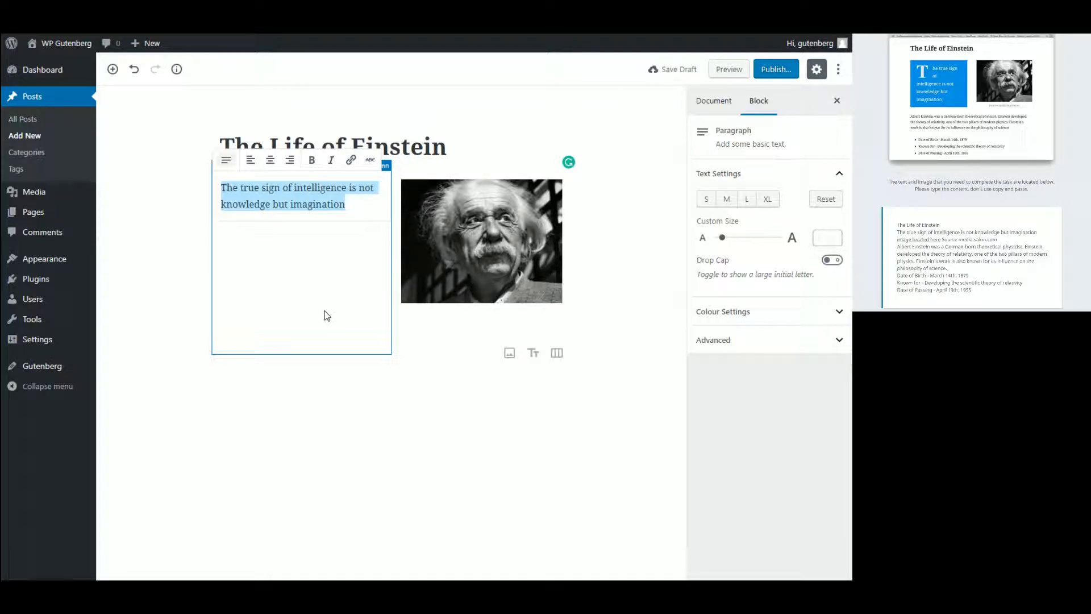
click(720, 317)
click(728, 379)
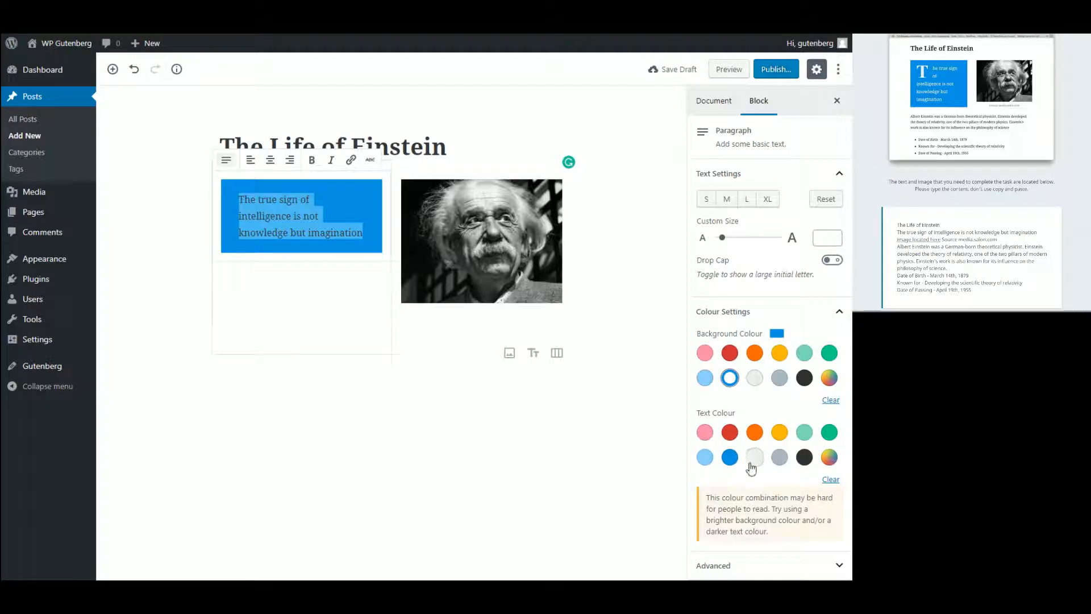
Set the quote paragraph's text to the custom colour white (#FFFFFF).
click(826, 461)
drag(730, 341, 683, 286)
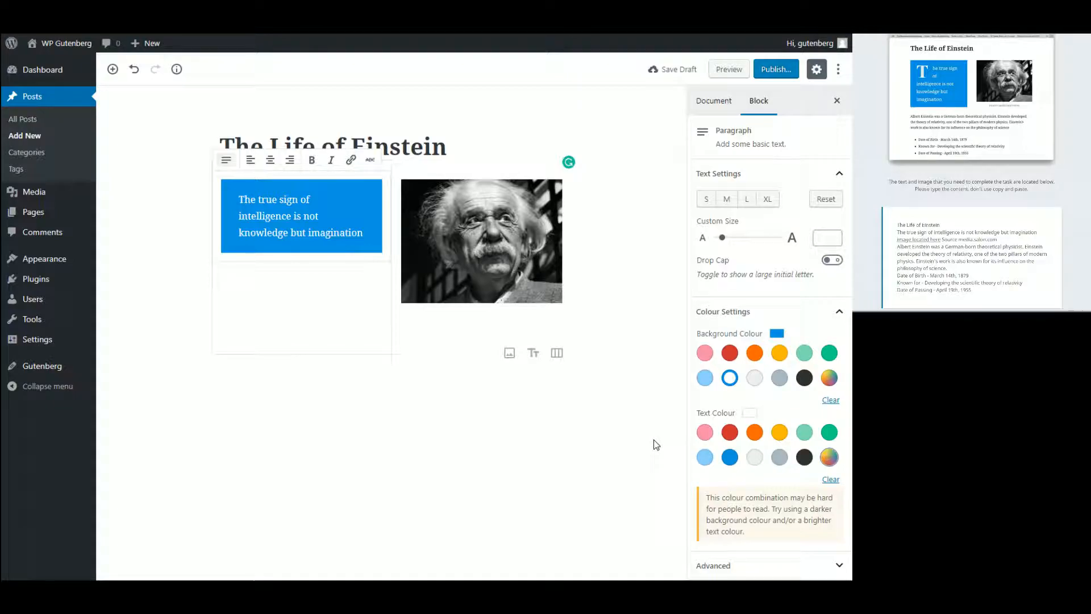
click(829, 457)
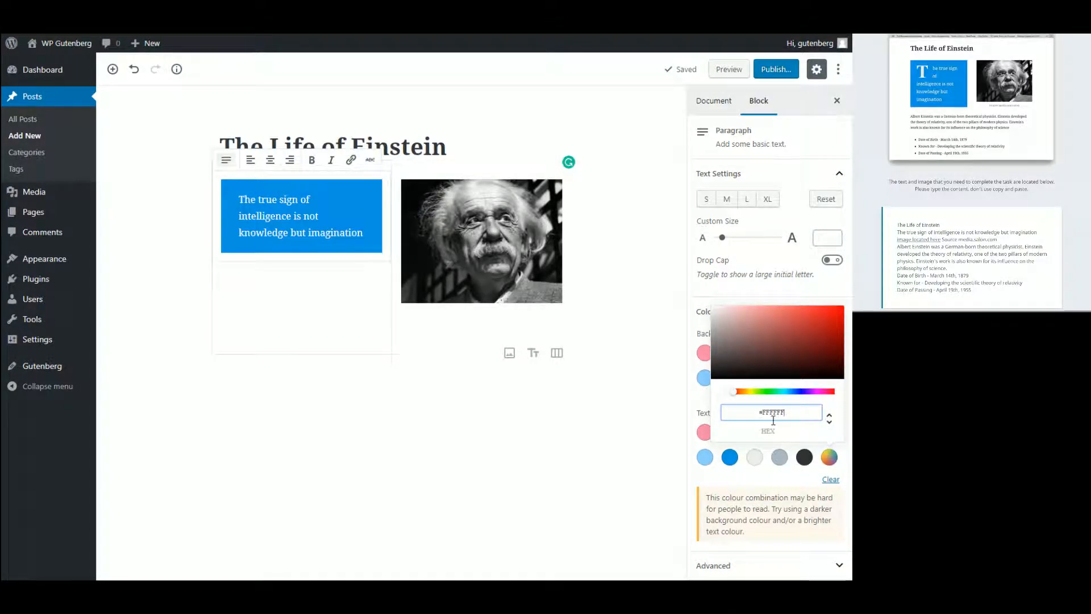
click(796, 343)
drag(710, 308, 686, 289)
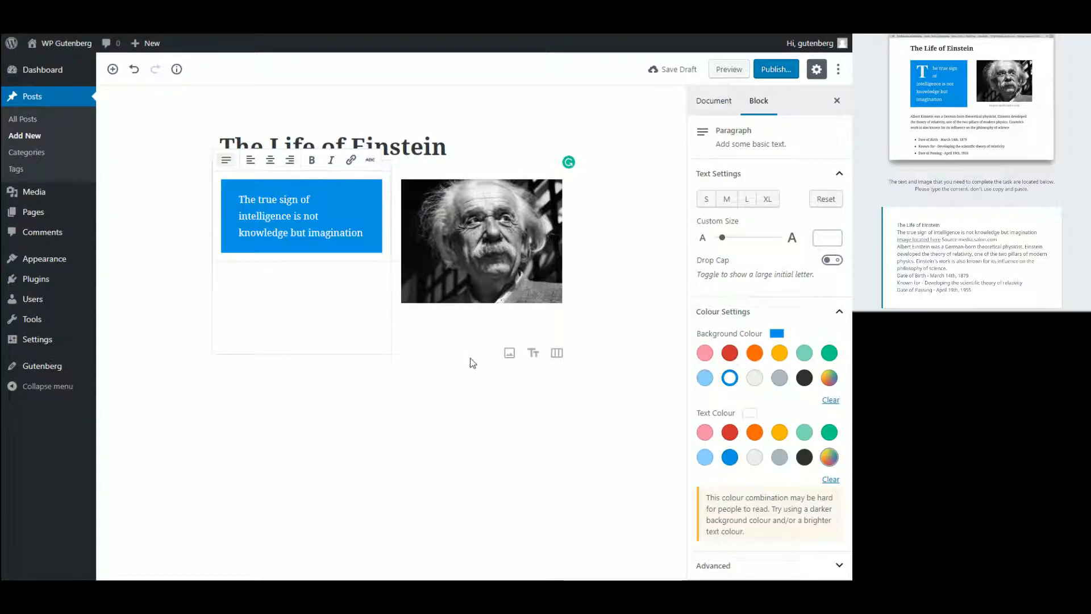
Set the quote paragraph's custom text size to 20 and turn on its drop cap.
click(289, 236)
key(ctrl+a)
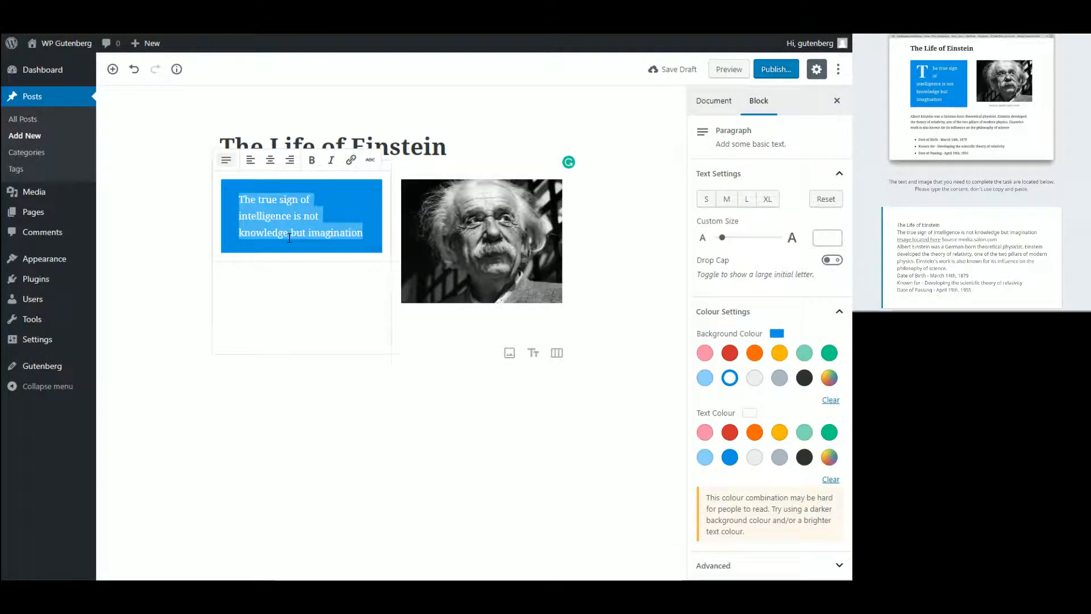
click(820, 241)
text(2)
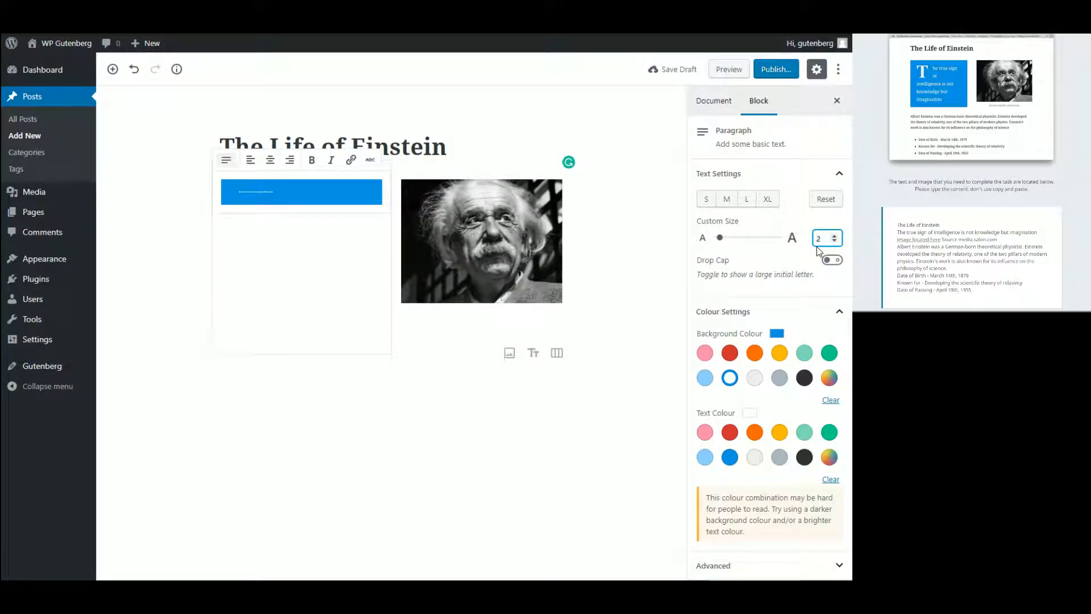
text(0)
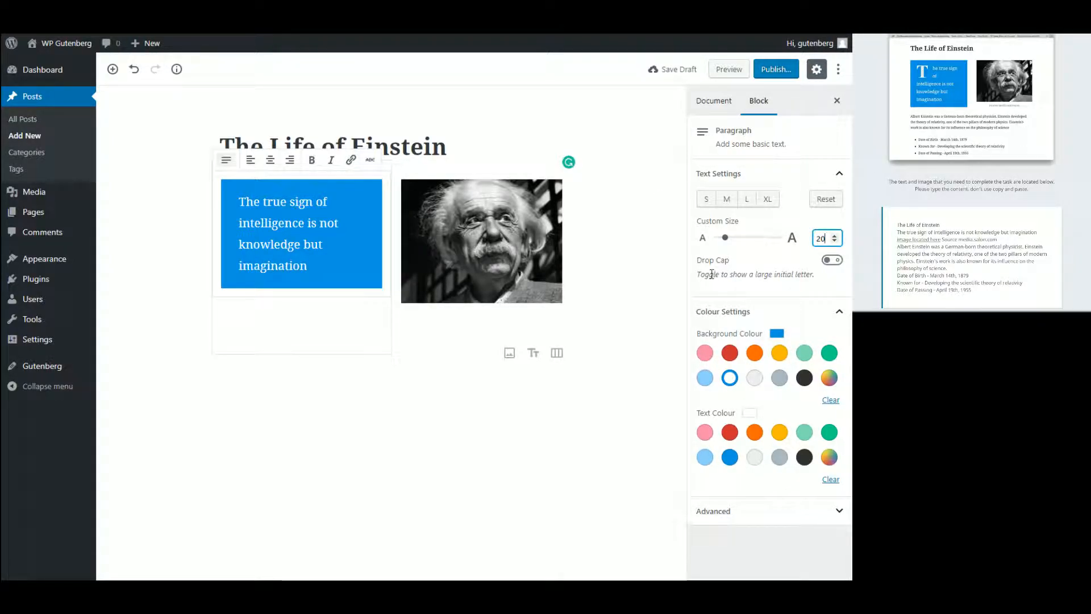
click(830, 260)
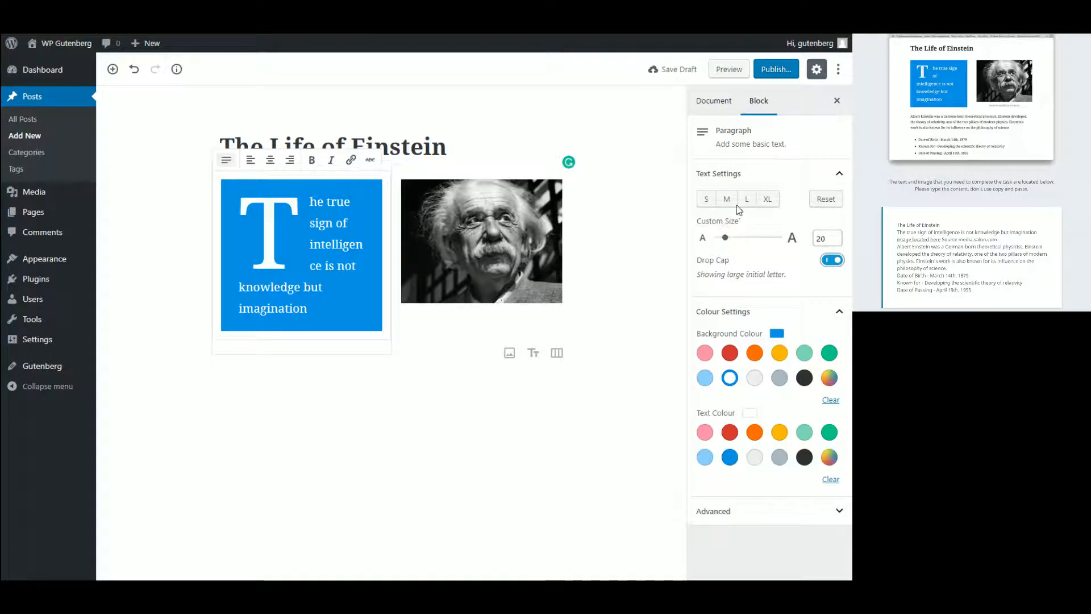
Select the whole quote text and toggle its drop cap off and back on.
click(339, 310)
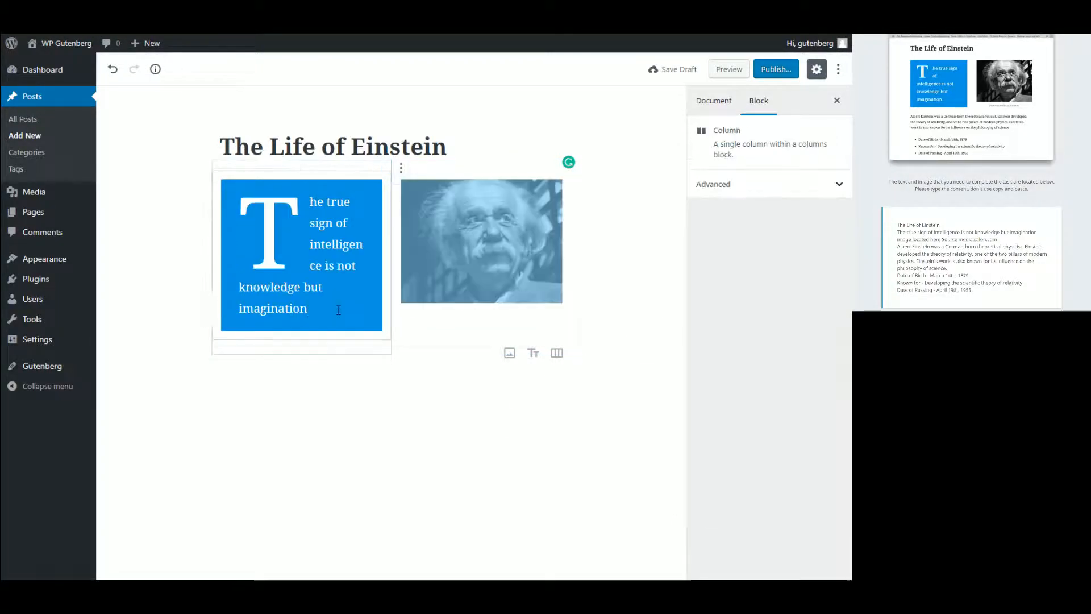
click(305, 305)
click(300, 243)
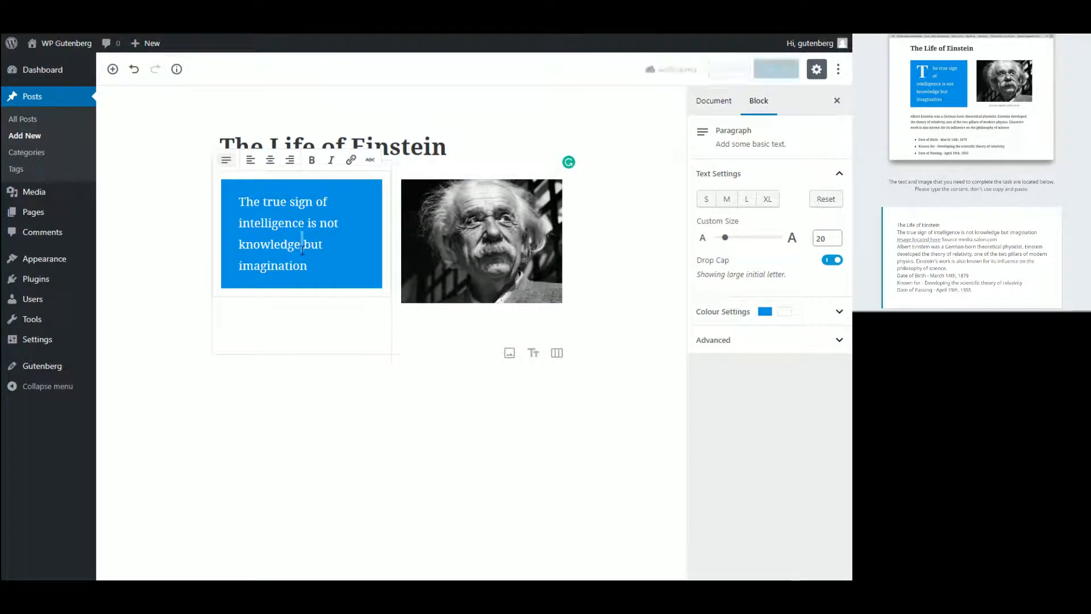
triple_click(300, 264)
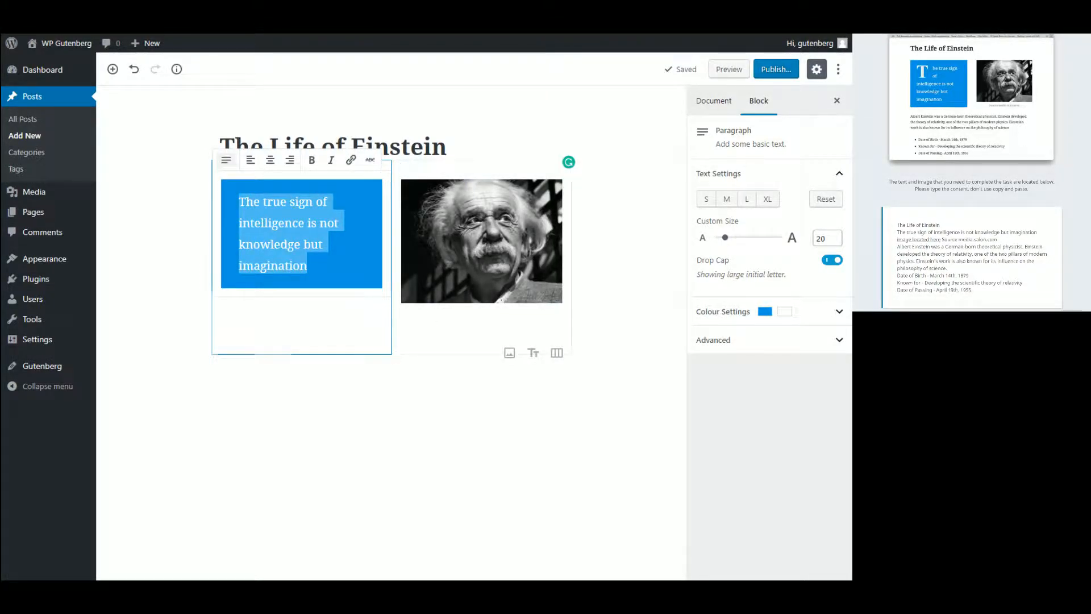
click(829, 261)
click(830, 262)
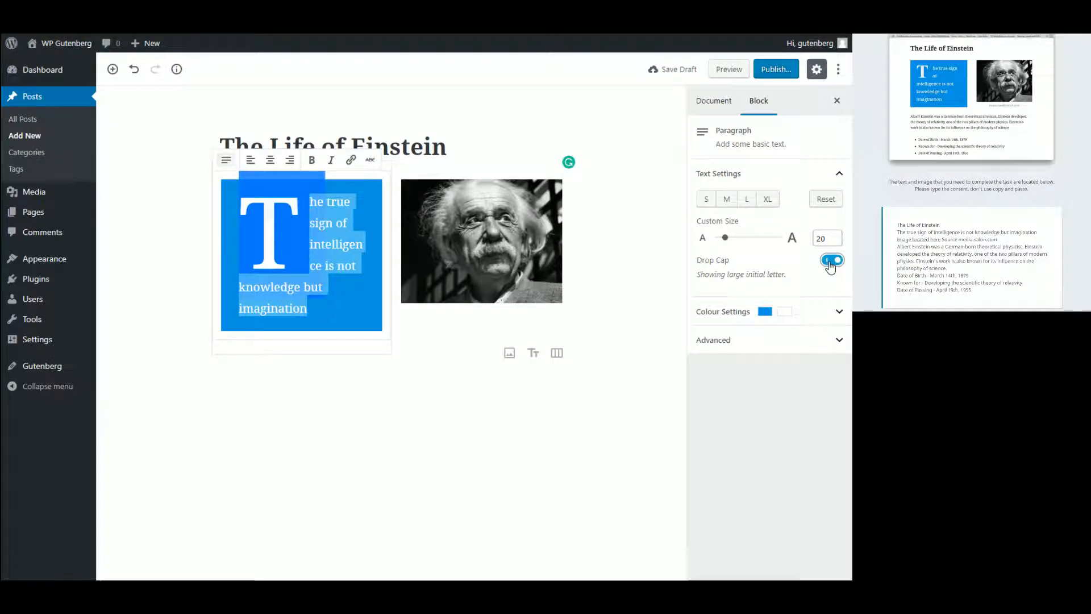
Try the quote paragraph at the smaller custom text size 16 and set it back to 20.
click(834, 241)
click(833, 241)
click(833, 241)
click(833, 240)
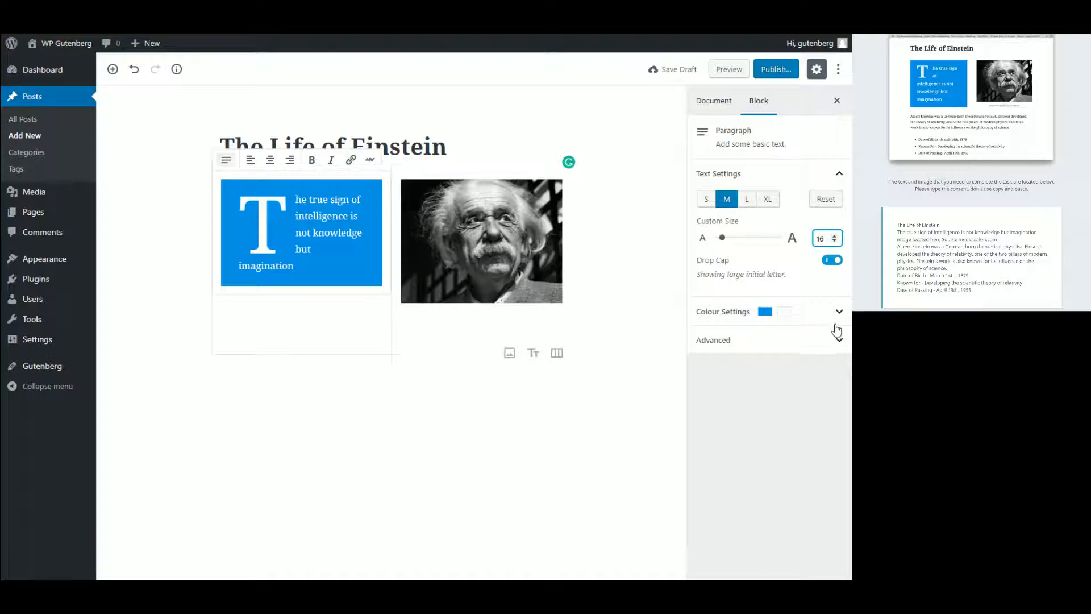
key(BackSpace)
key(BackSpace)
text(20)
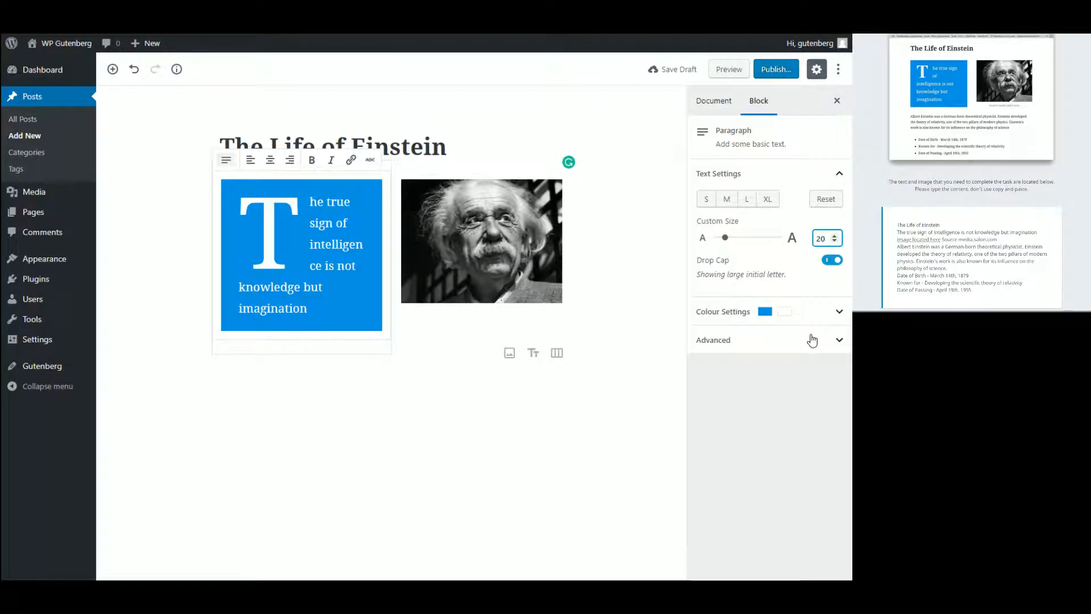
Apply the medium (M) text size preset to the quote paragraph and deselect the block to check its look.
click(268, 241)
click(398, 379)
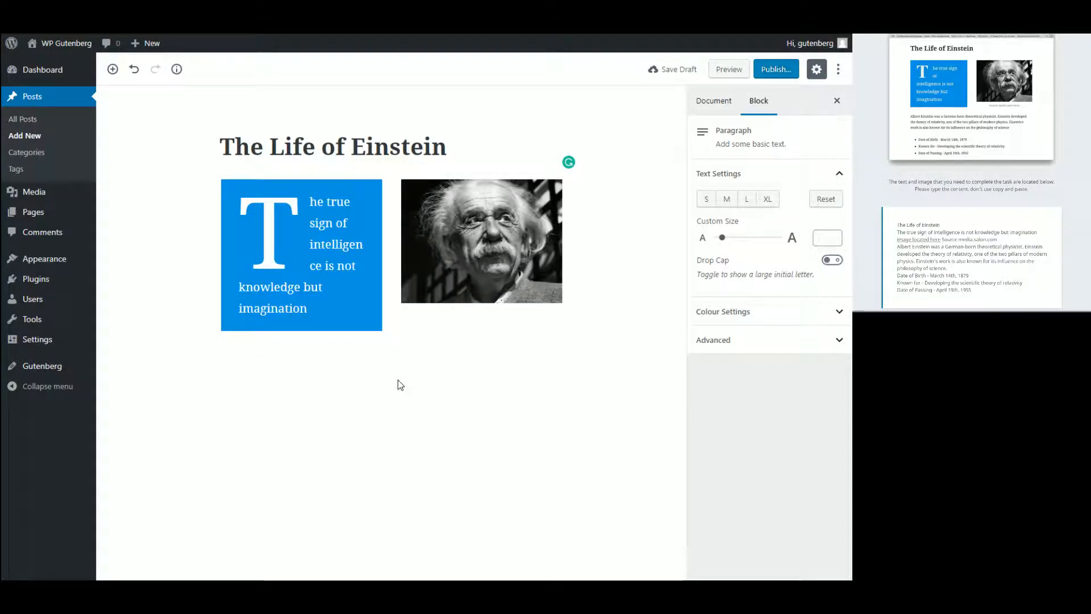
click(320, 286)
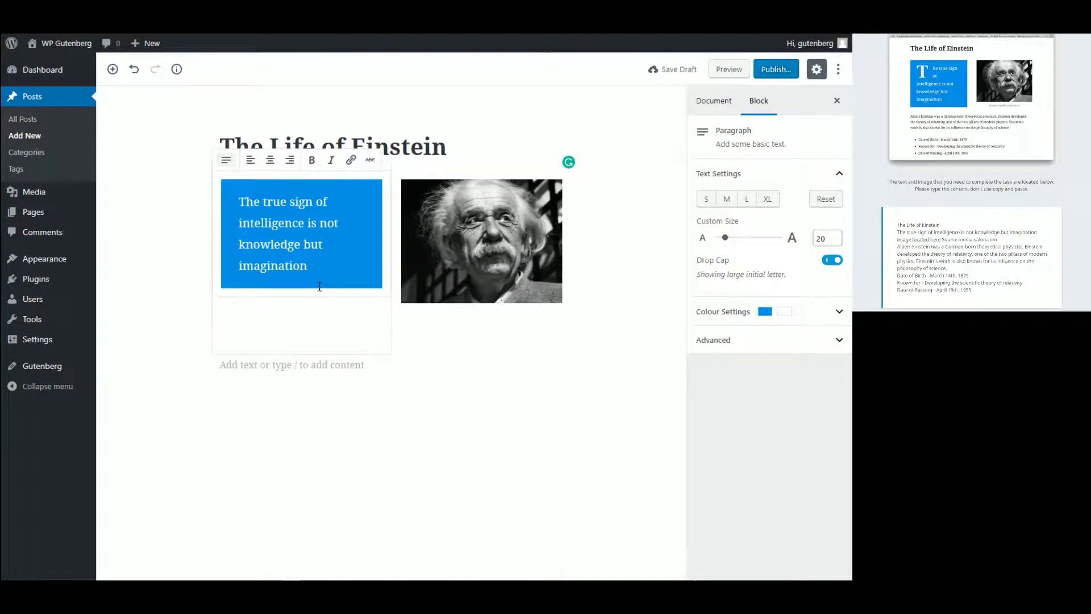
click(477, 459)
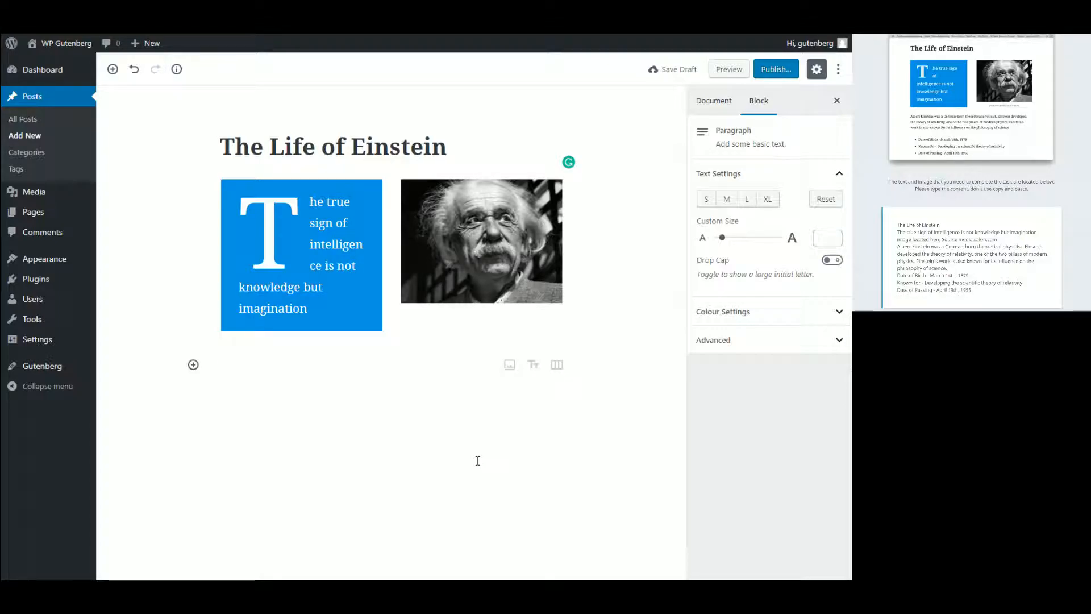
double_click(285, 239)
drag(312, 267, 237, 201)
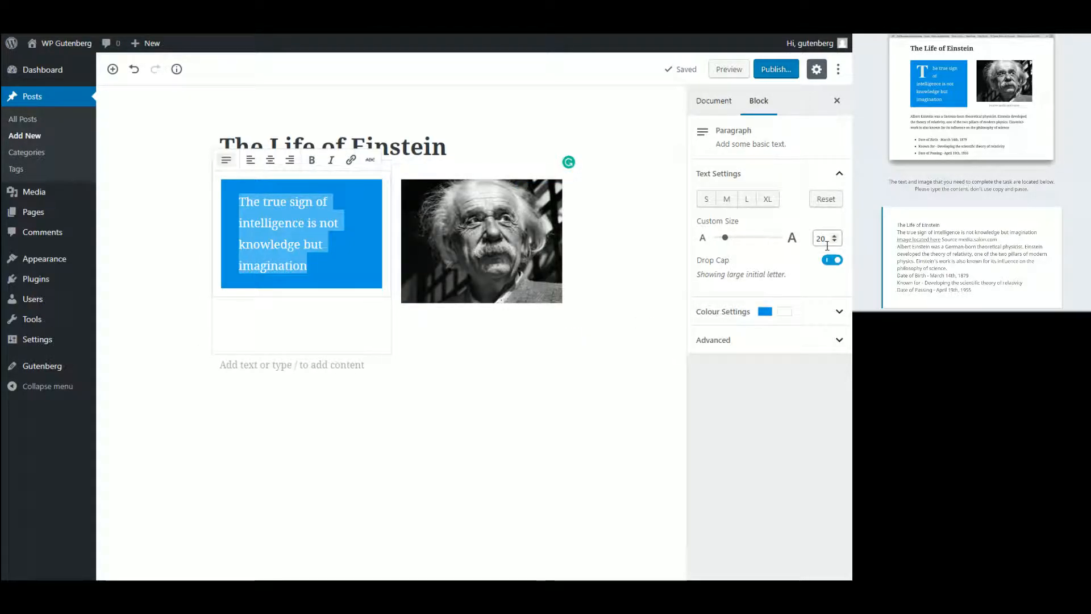
click(727, 199)
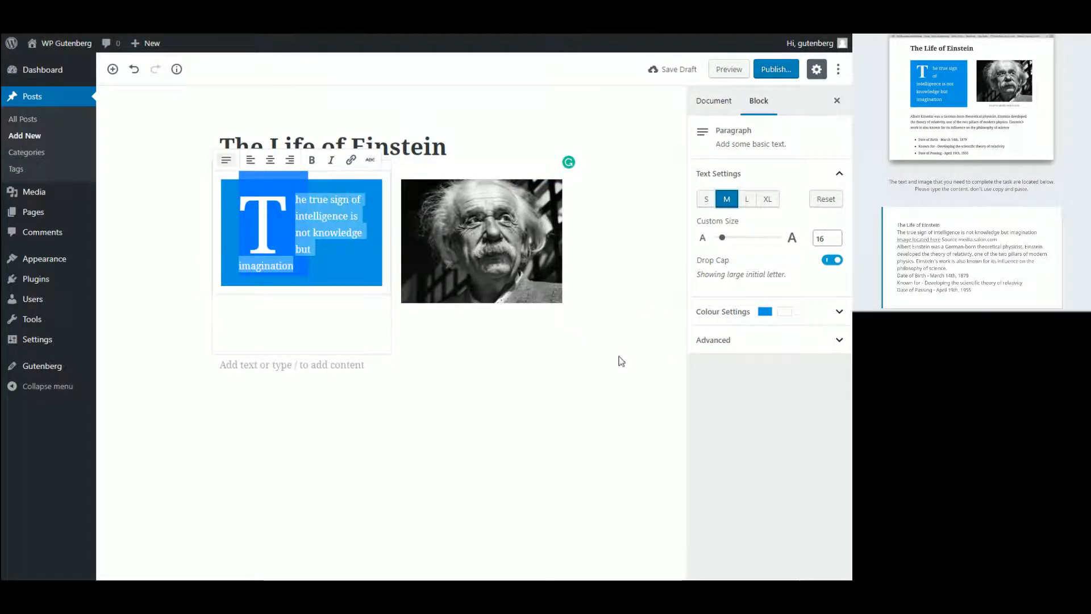
click(598, 389)
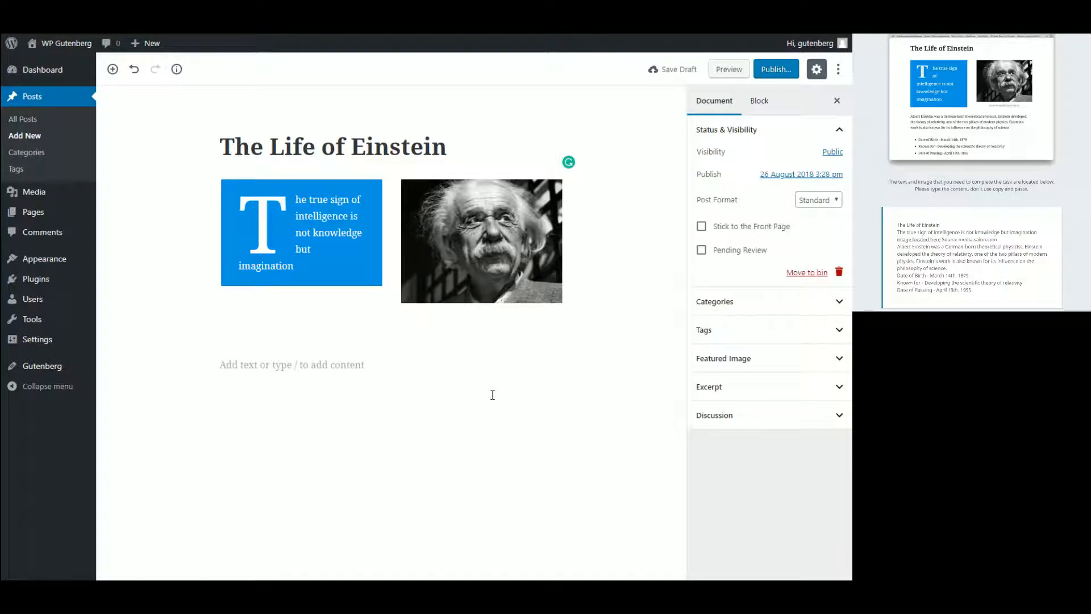
Try the small (S) text size preset on the quote paragraph and return it to medium (M).
click(267, 238)
triple_click(298, 233)
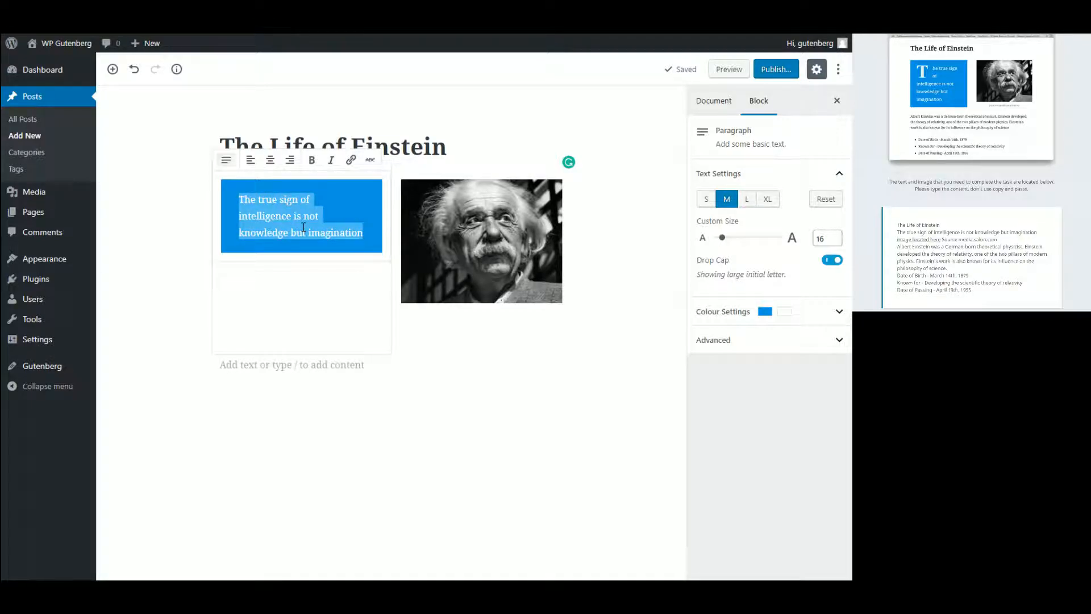
key(Left)
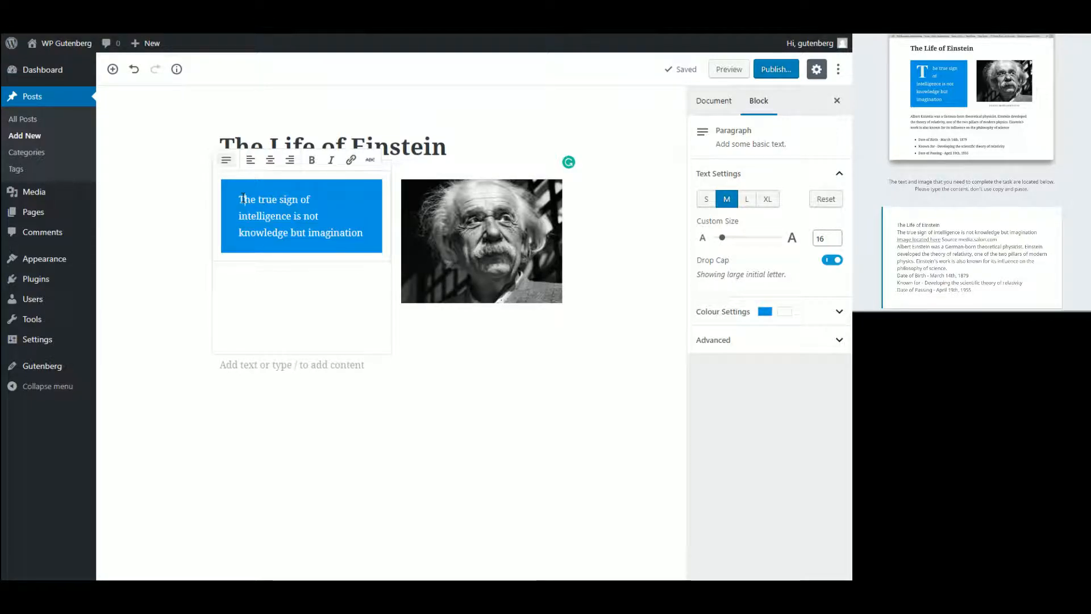
key(shift+Left)
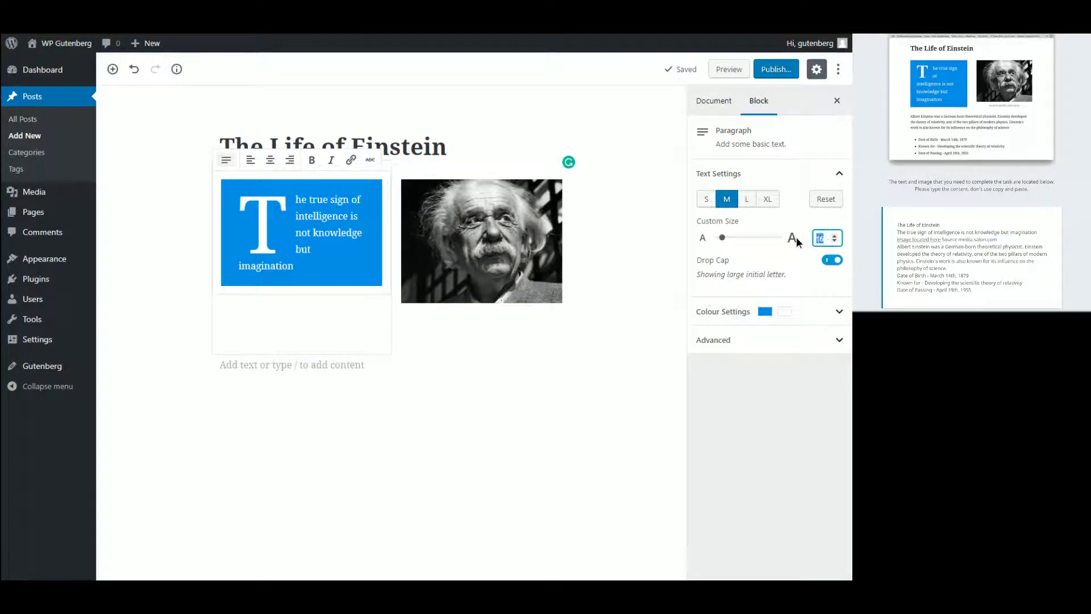
click(705, 200)
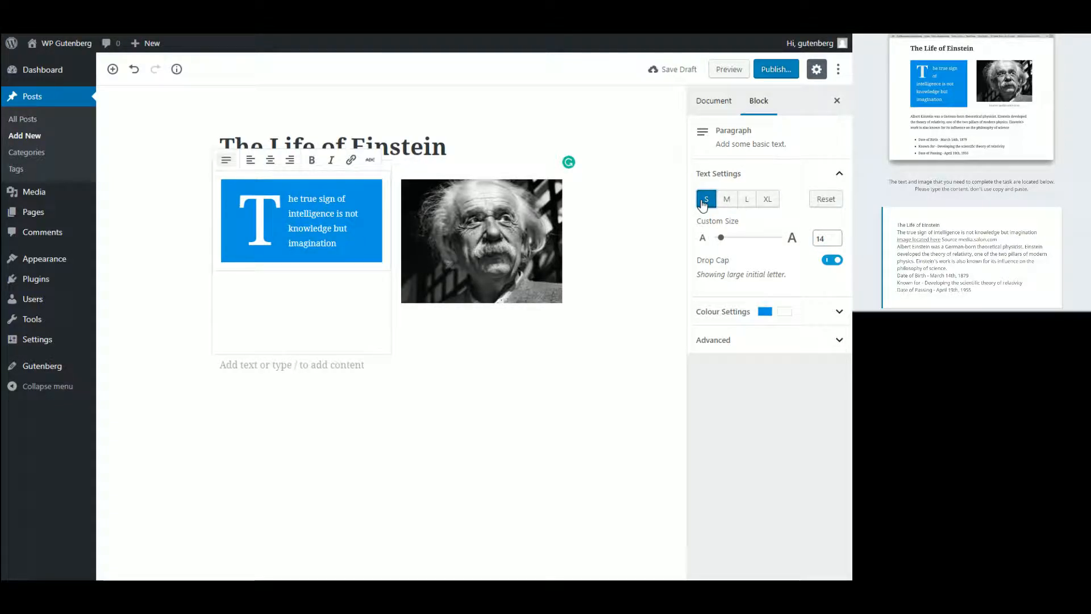
click(727, 199)
Select the quote's first letter and set the paragraph's custom text size to 18.
click(289, 264)
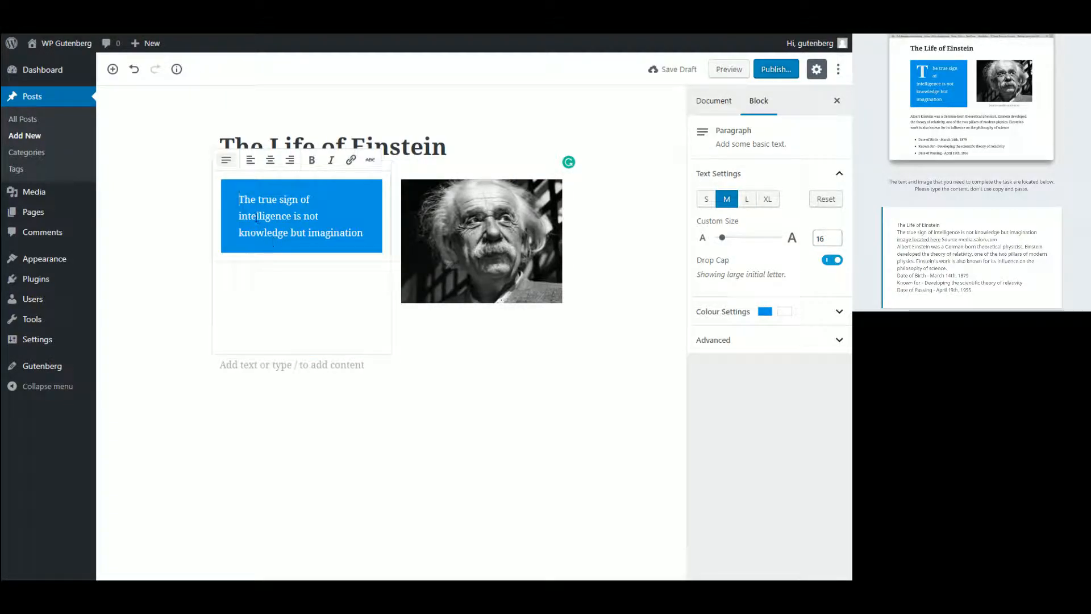
key(shift+Right)
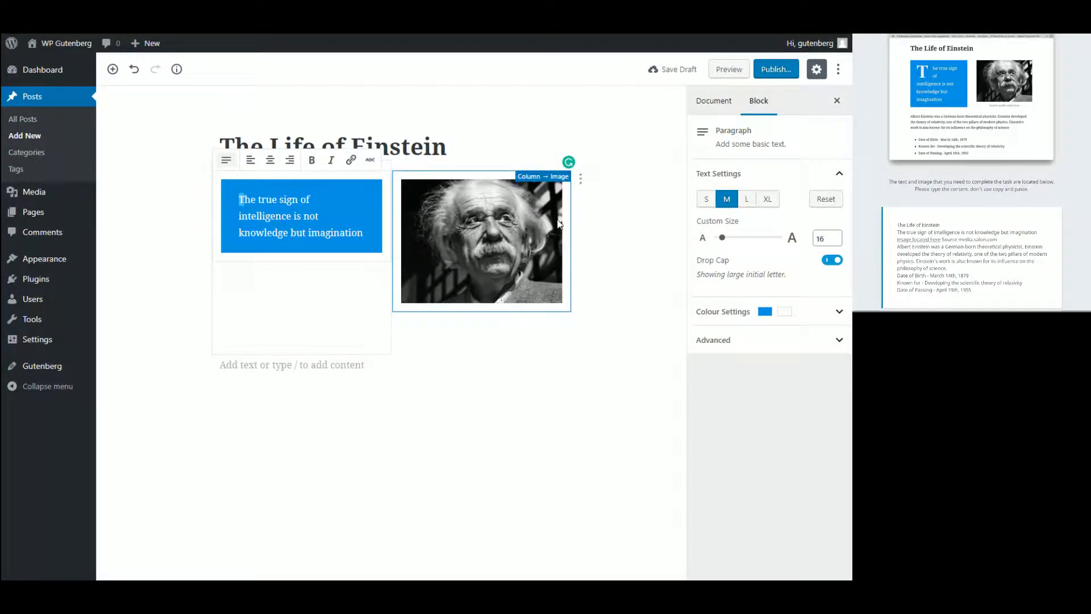
click(835, 242)
click(835, 241)
click(835, 242)
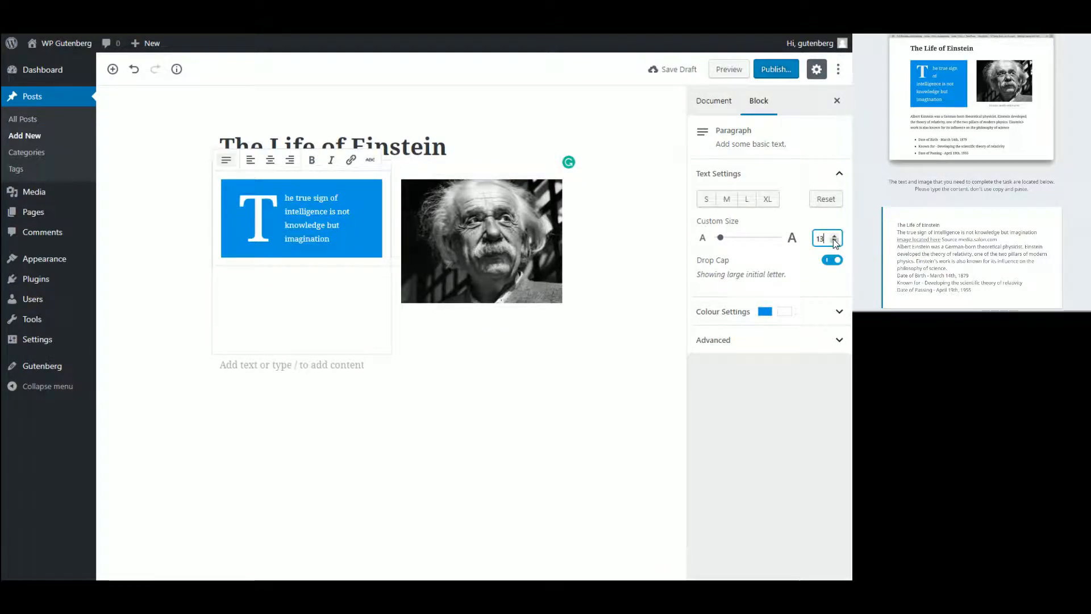
click(835, 235)
click(835, 235)
click(834, 236)
click(835, 235)
click(835, 235)
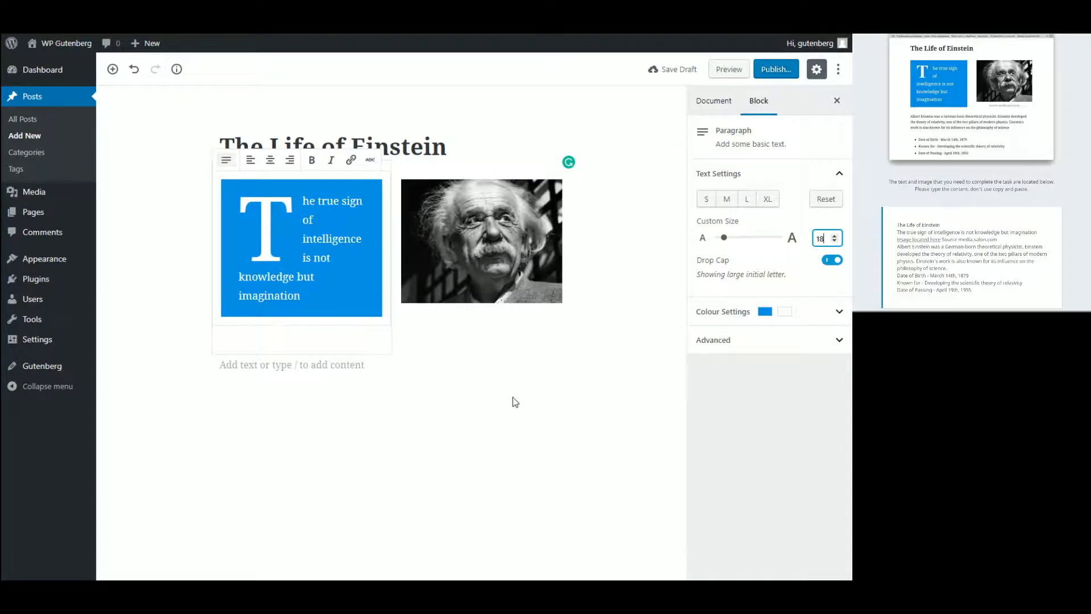
click(711, 344)
click(734, 344)
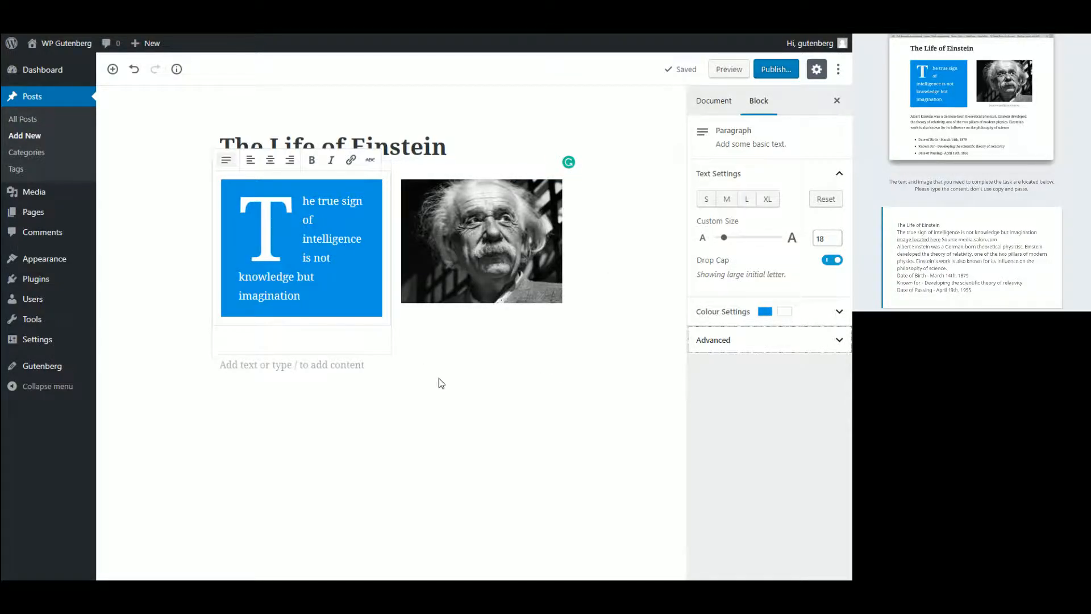
Add the caption "Source: media.salon.com" beneath the Einstein portrait.
click(486, 310)
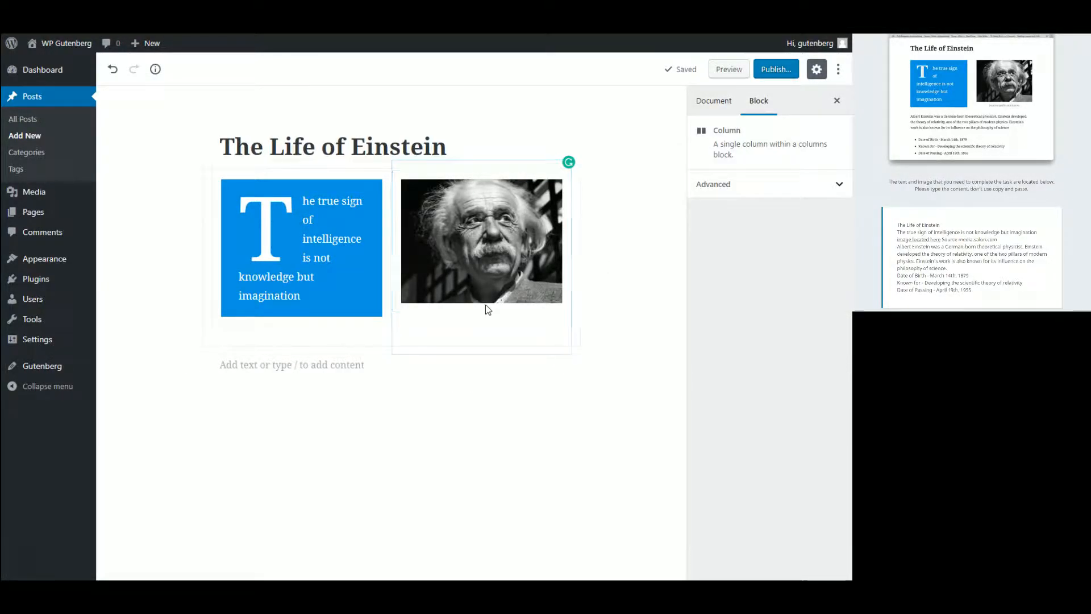
click(486, 310)
click(481, 311)
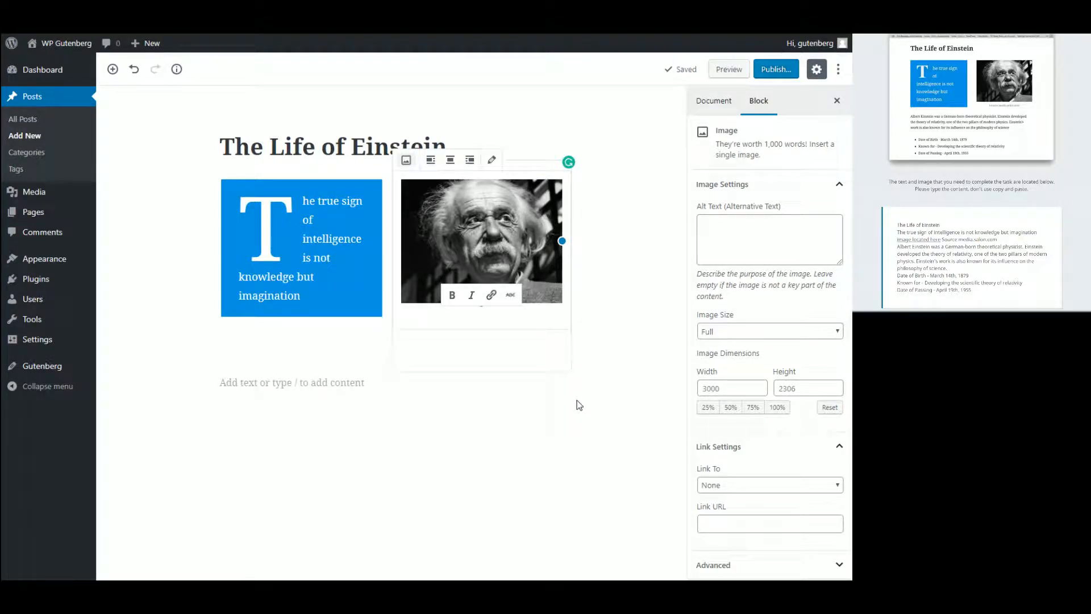
text(Source: medi)
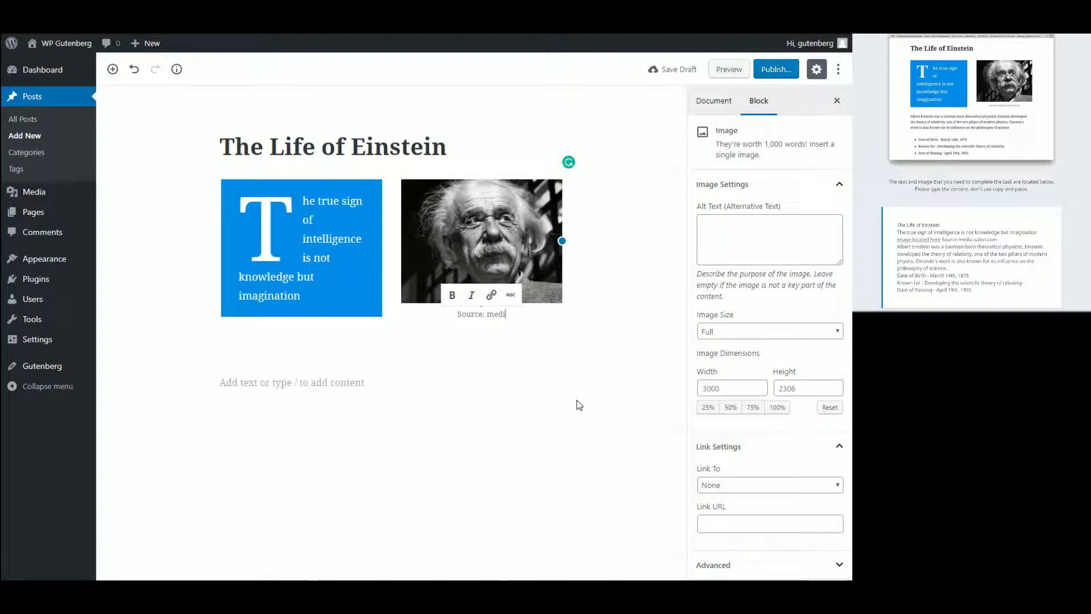
text(a.salon.com)
key(ctrl+a)
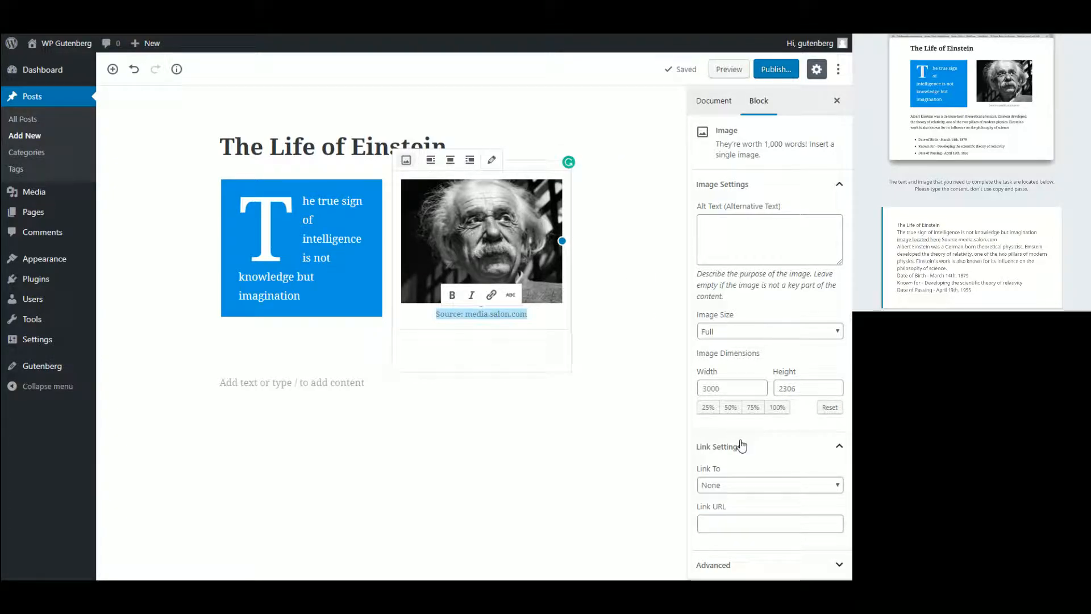
click(564, 468)
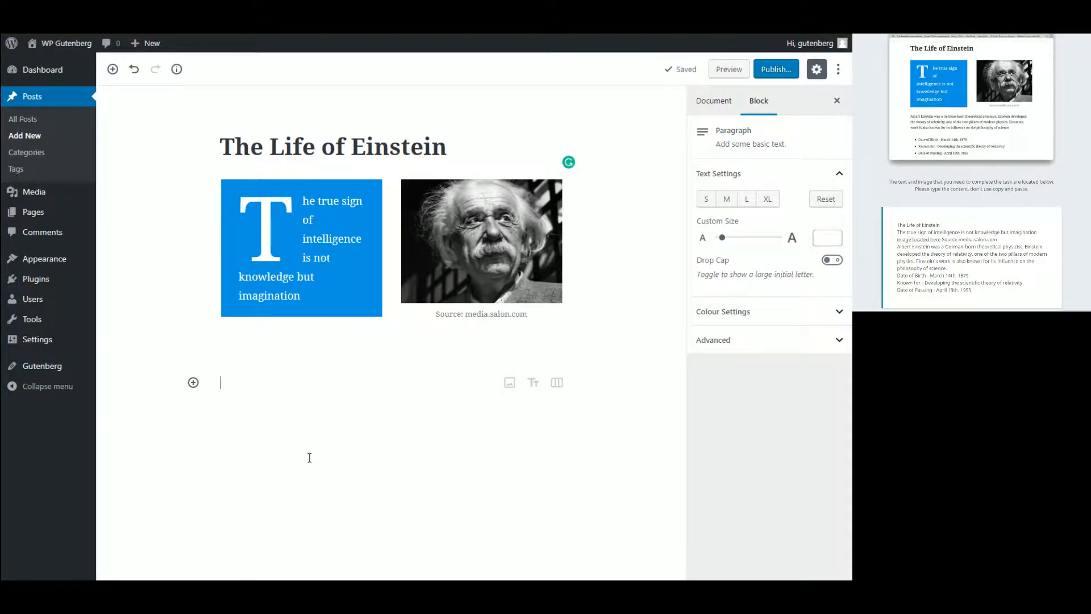
Start a paragraph below the quote and portrait columns with "Albert Einstein was a German-born theoretical physist.".
click(357, 356)
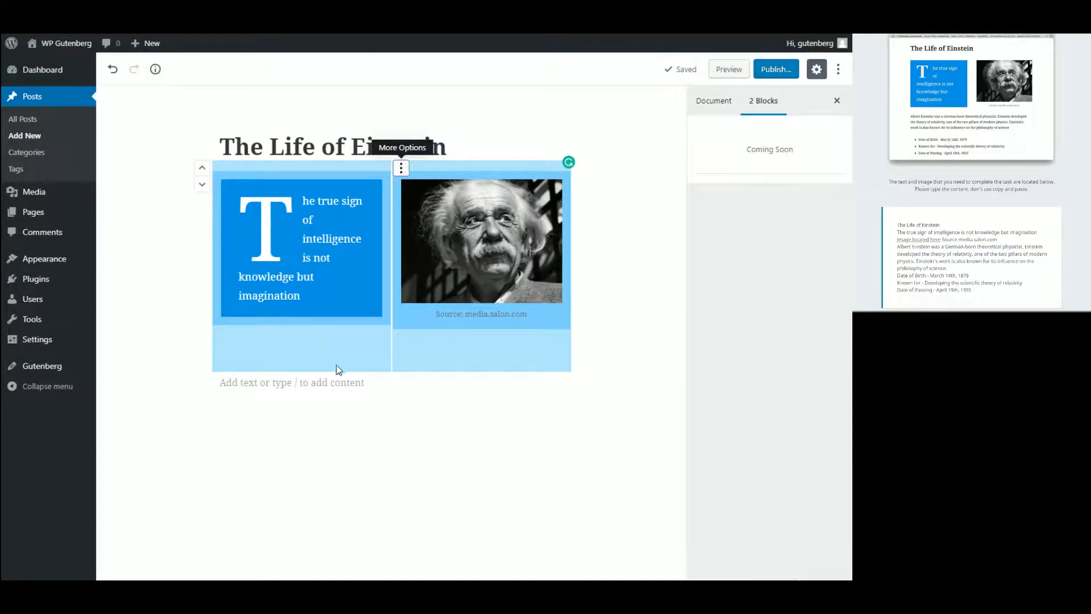
click(313, 384)
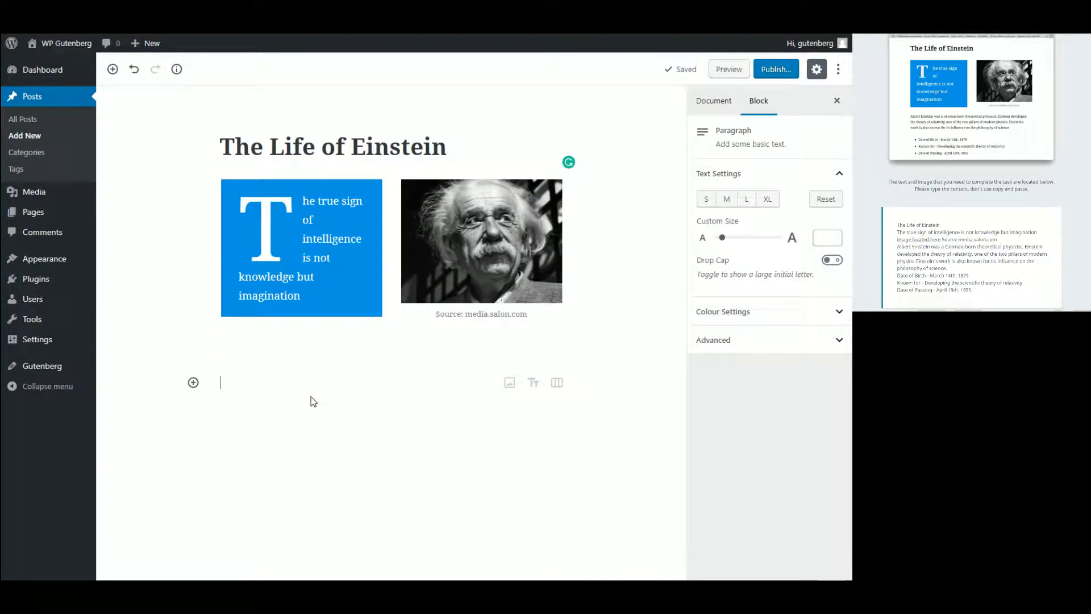
text(Albert Einstein)
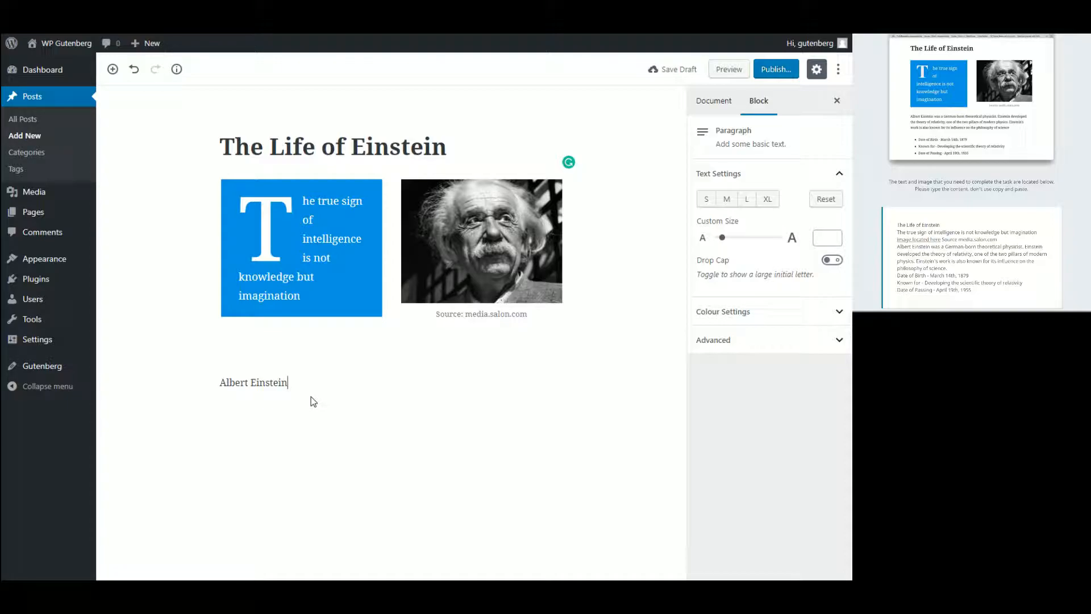
text(was a German-born theortical ph)
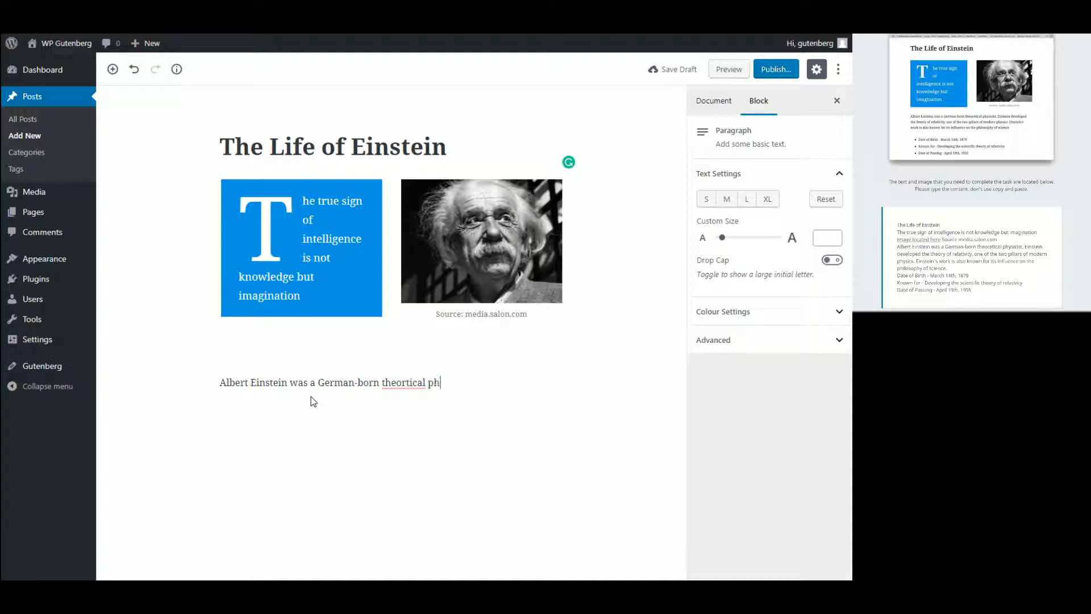
key(BackSpace)
key(BackSpace)
key(BackSpace)
key(BackSpace)
key(BackSpace)
key(BackSpace)
key(BackSpace)
text(t. E)
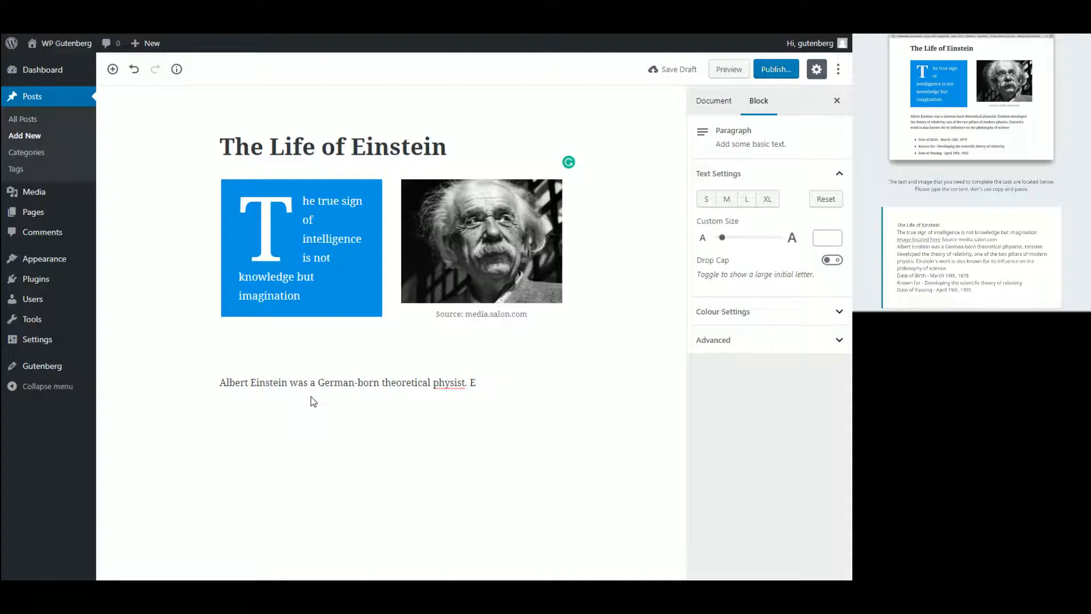
Continue the paragraph with the instructions' sentences on the theory of relativity, modern physics and Einstein's influence on the philosophy of science.
text(instei)
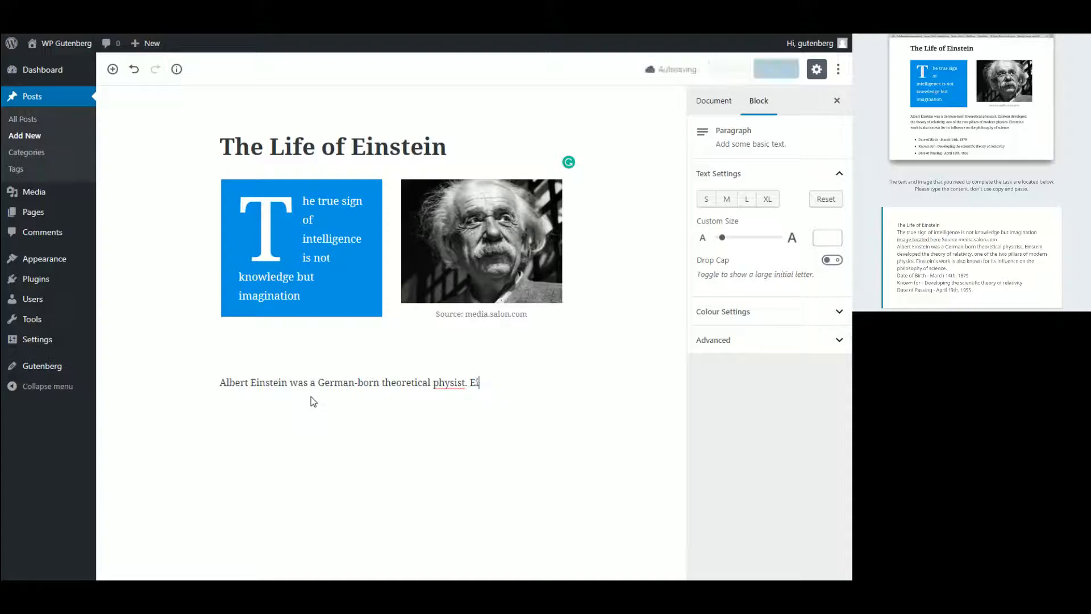
text(n developed the theory of rela)
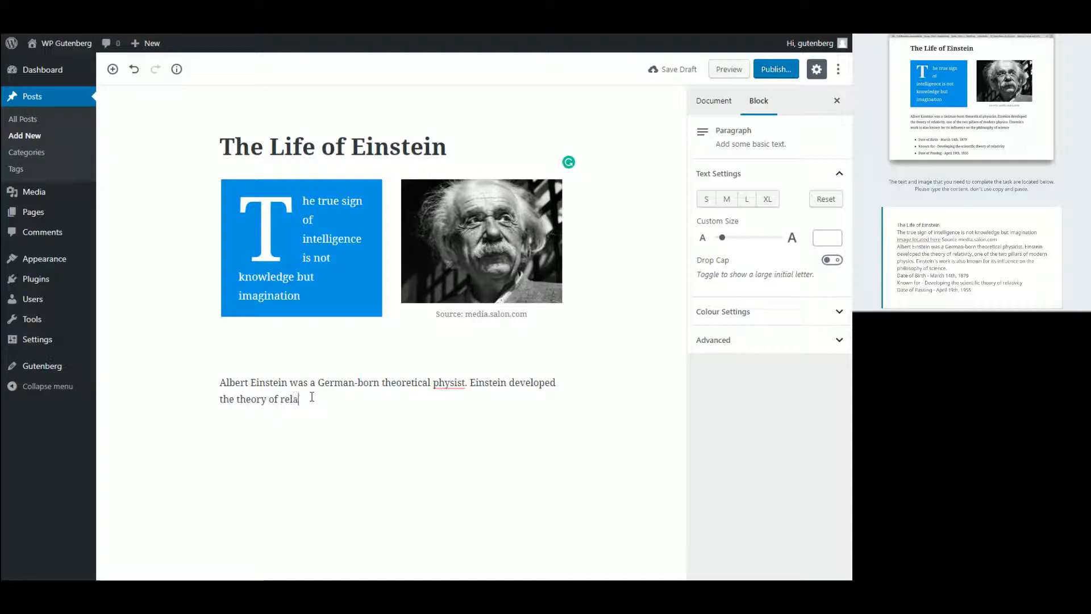
text(t)
text(ne of the two pillars of mo)
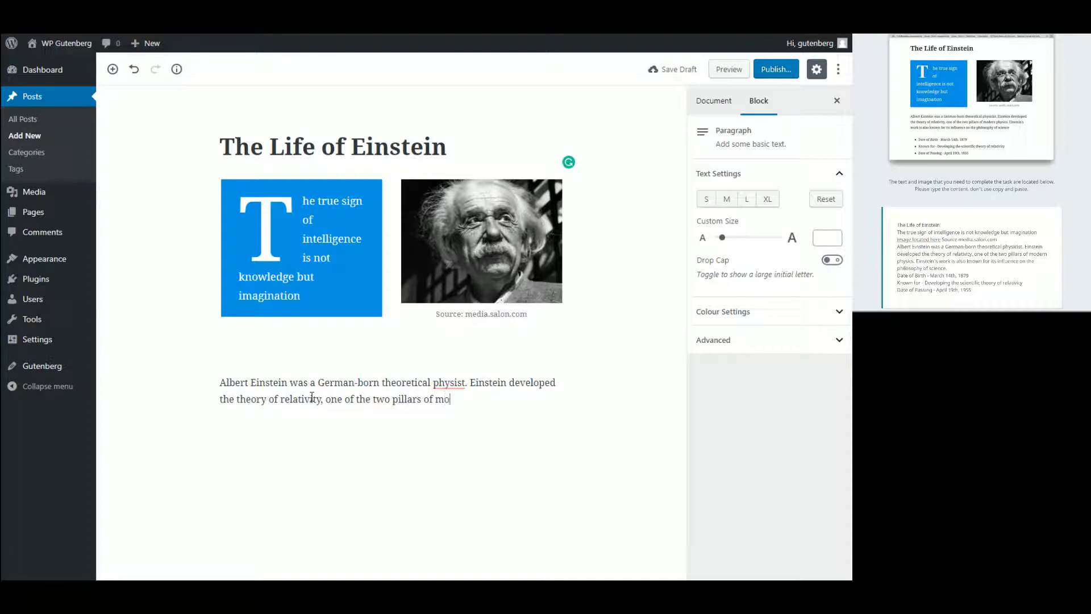
text(dern physics. Einstein's work is al)
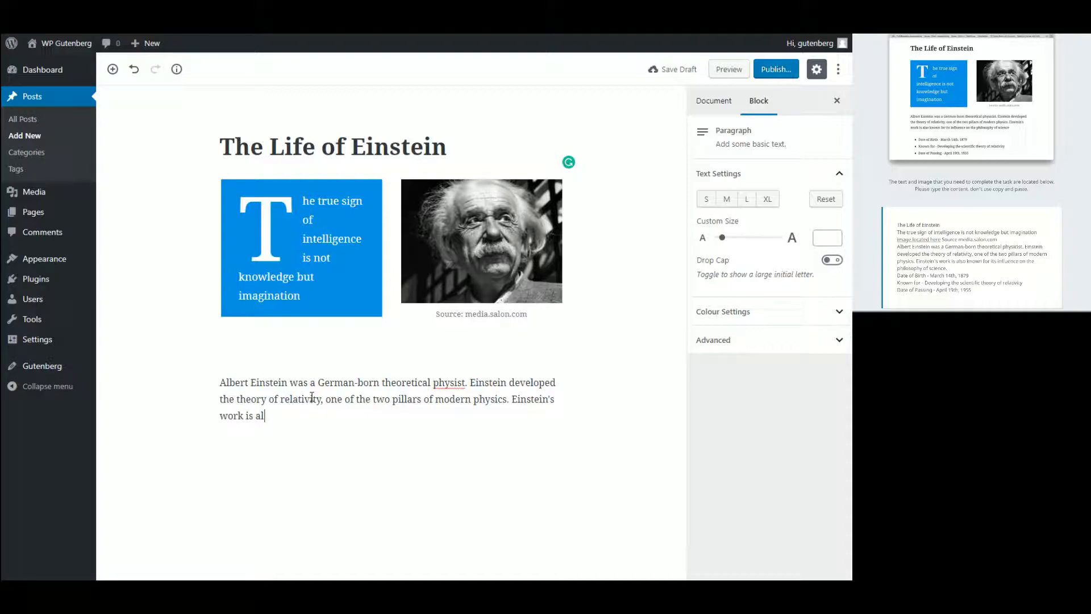
text(so known for its influence on the philosophy of sceience.)
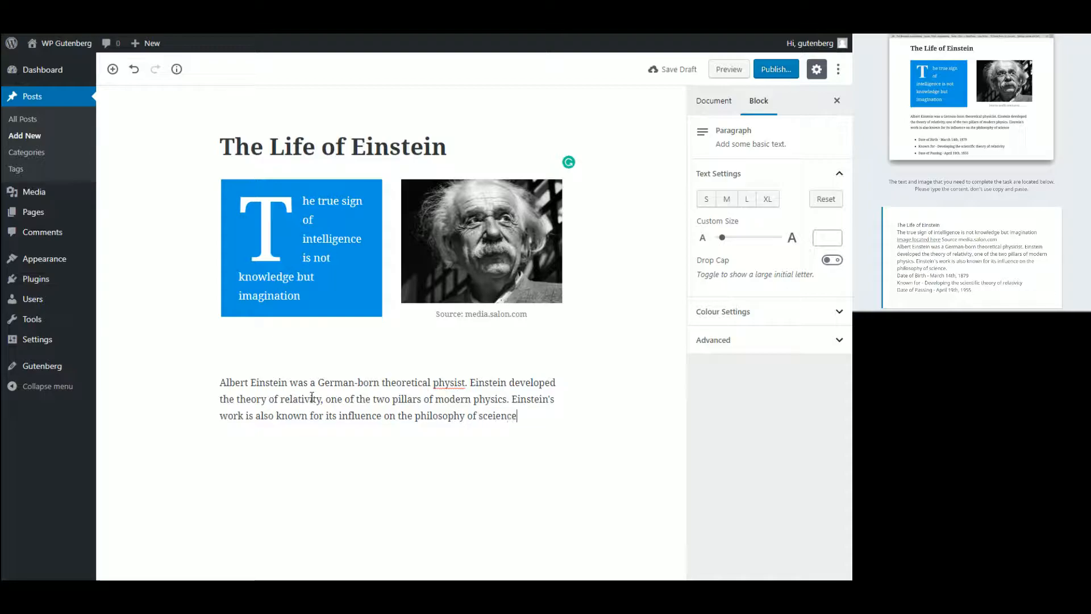
Correct the spelling of "science" and "physicist" in the biography paragraph.
key(Left)
key(Left)
key(Left)
key(Left)
key(BackSpace)
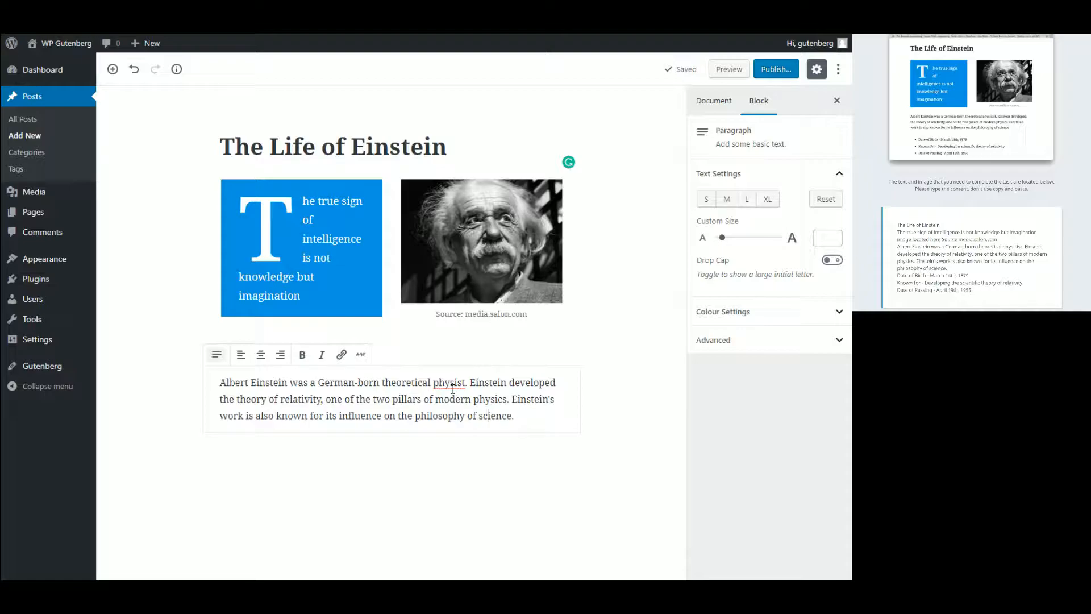
click(456, 386)
text(ici)
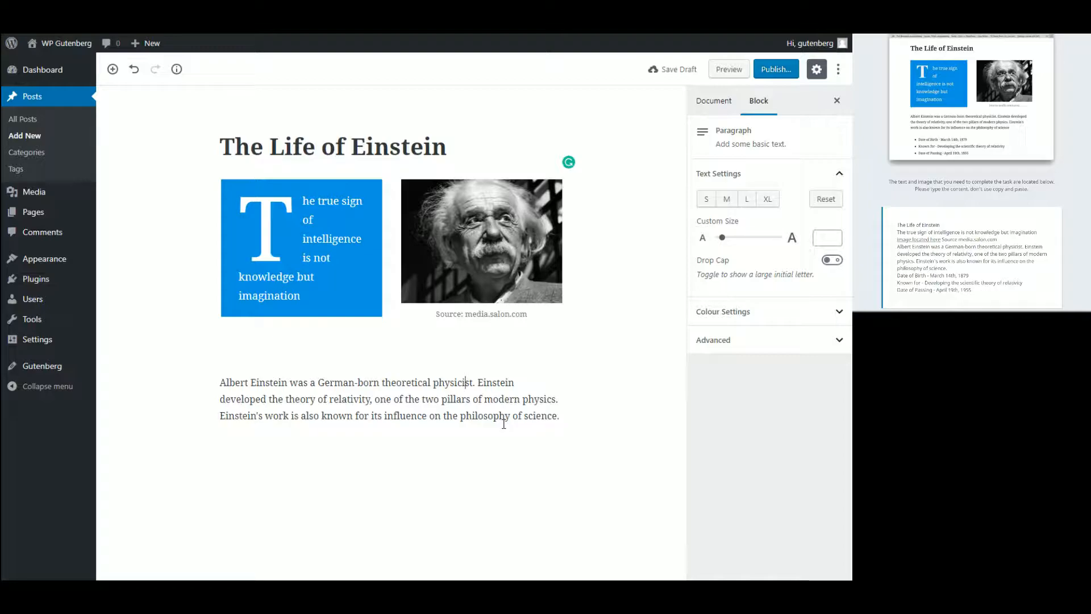
click(546, 480)
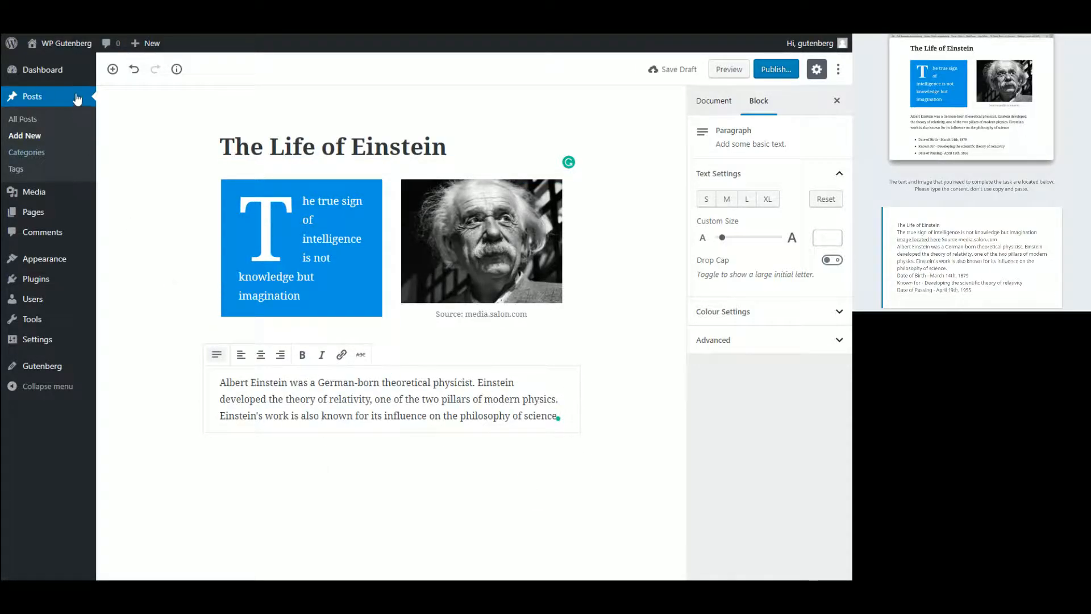
Insert a bulleted list below the paragraph with Einstein's birth date entry and "KNown for - Developing the scientific theory of relativity".
click(112, 69)
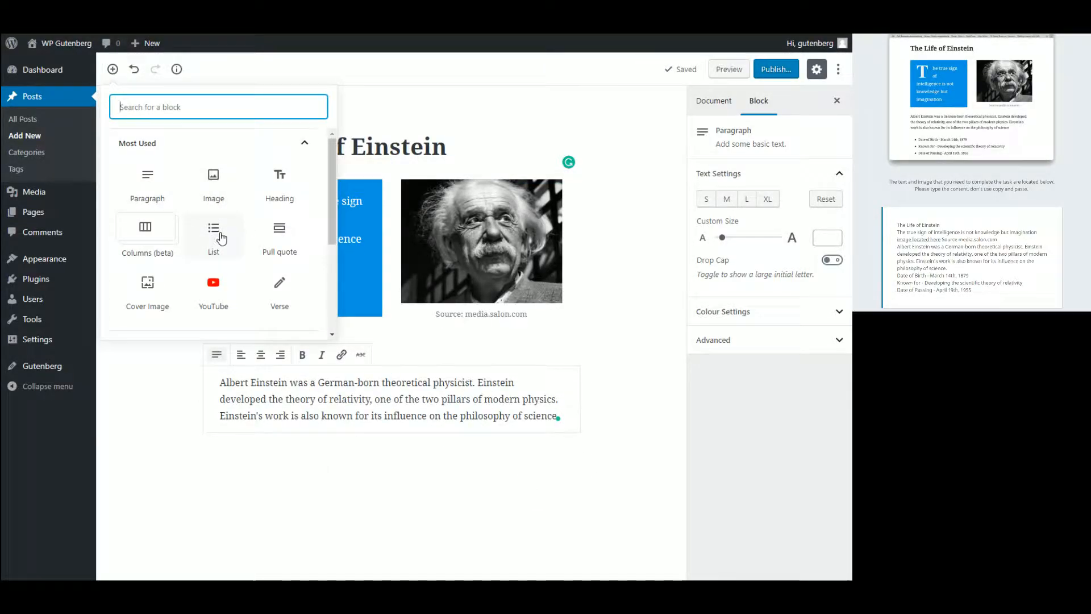
click(224, 239)
text(Date of Borth )
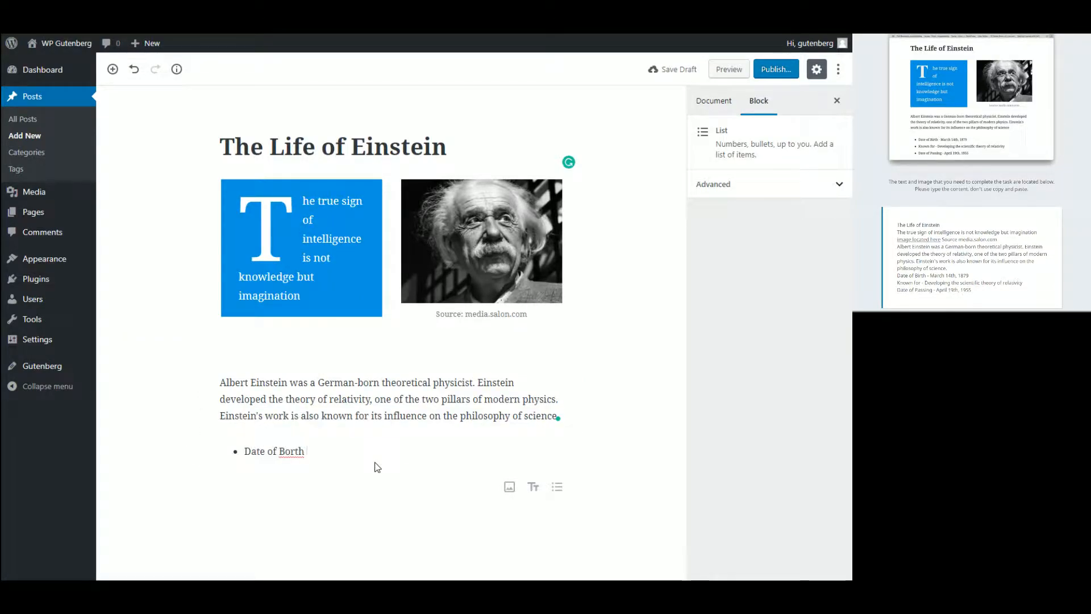
text(- March 14th, 1879)
key(Return)
text(KNown for - Developing the scientific therory of relativity)
key(Return)
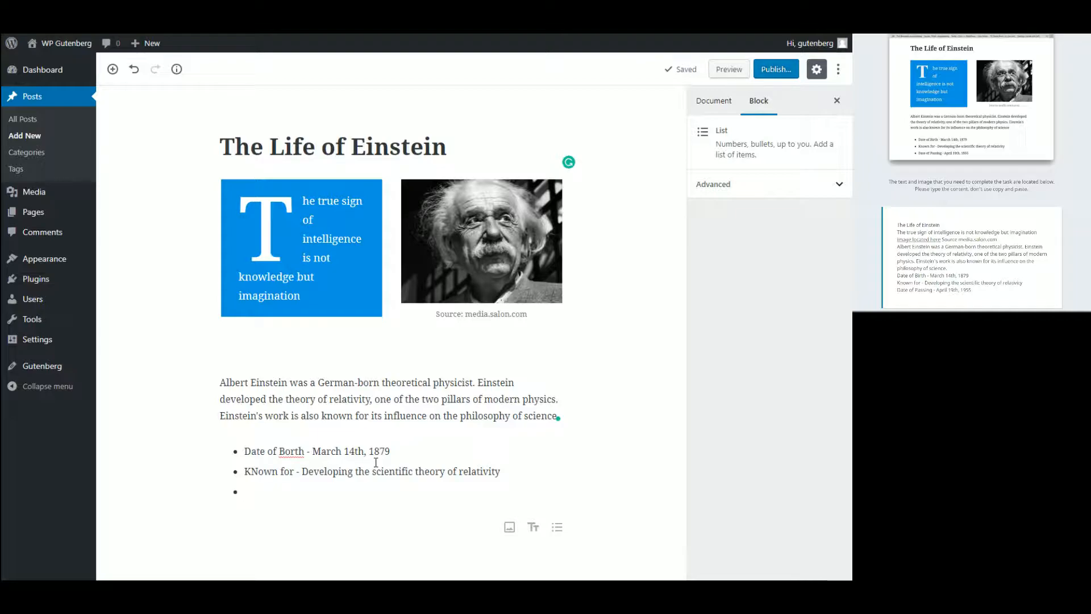
Add the third list item "Date of Passing - Apirl 19th, 1955".
text(Date of Padding - Ap)
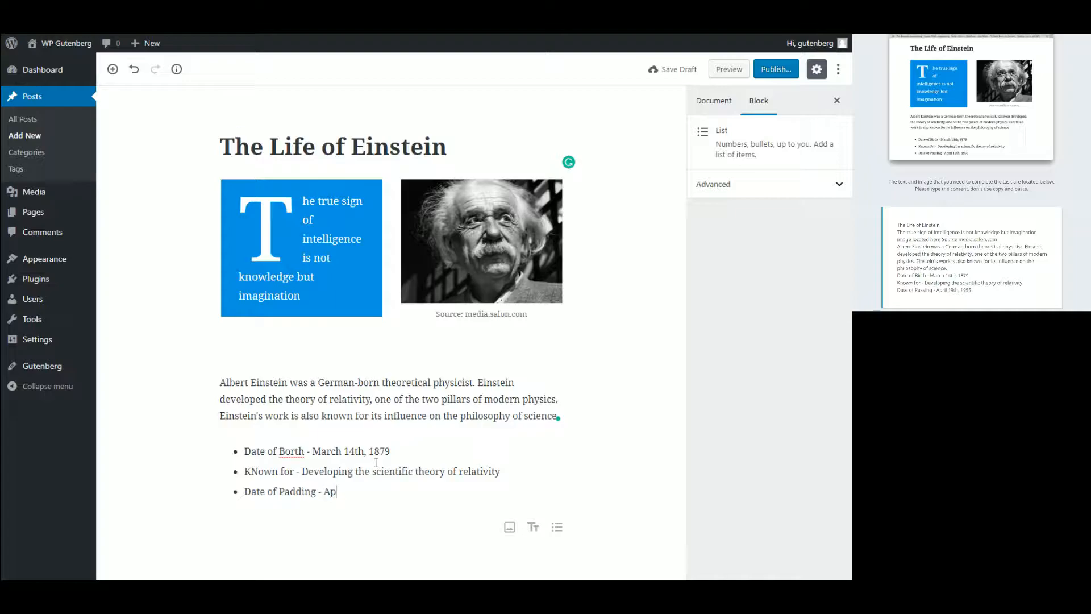
text(r)
key(BackSpace)
key(BackSpace)
key(BackSpace)
key(BackSpace)
key(BackSpace)
key(BackSpace)
key(BackSpace)
key(BackSpace)
key(BackSpace)
key(BackSpace)
key(BackSpace)
text(ssing - Apirl 19th, 1955)
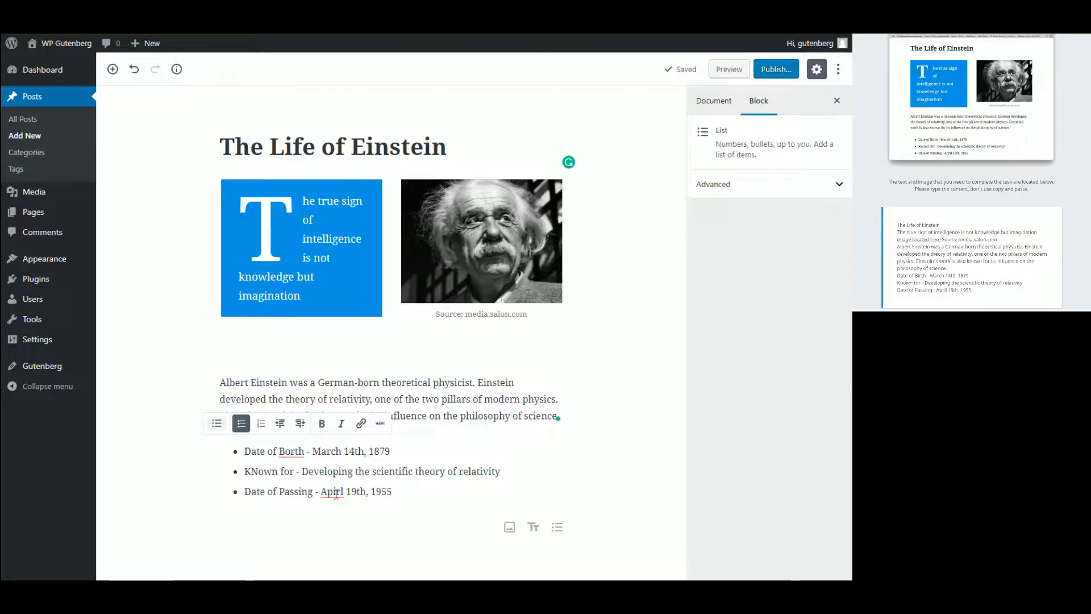
Correct the misspelled words in the bulleted list to "April", "Birth" and "Known".
click(344, 490)
key(BackSpace)
key(BackSpace)
key(BackSpace)
text(ril)
click(295, 452)
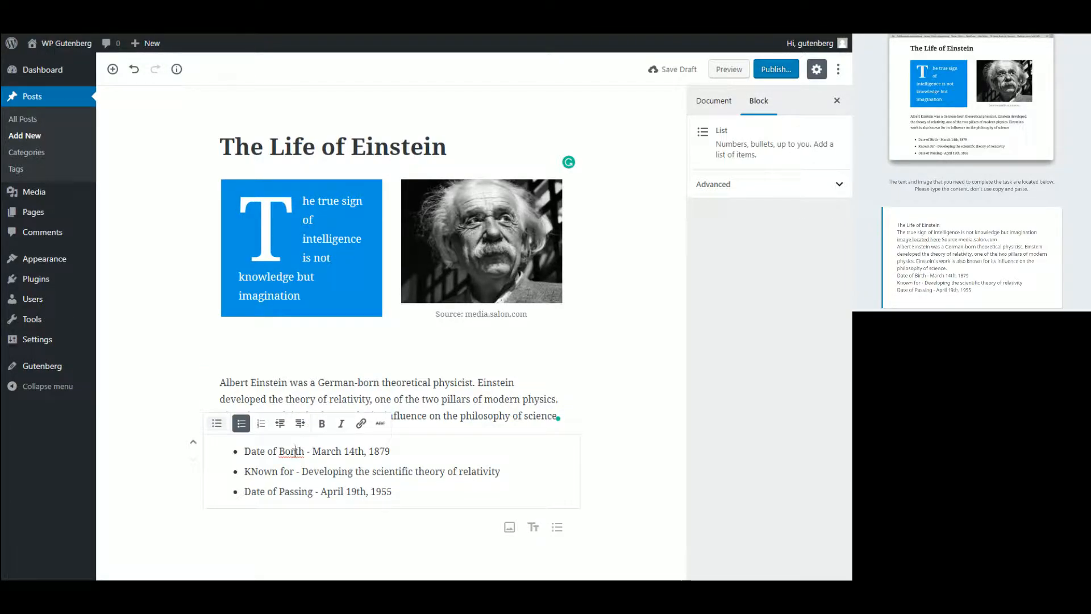
key(BackSpace)
key(BackSpace)
text(ir)
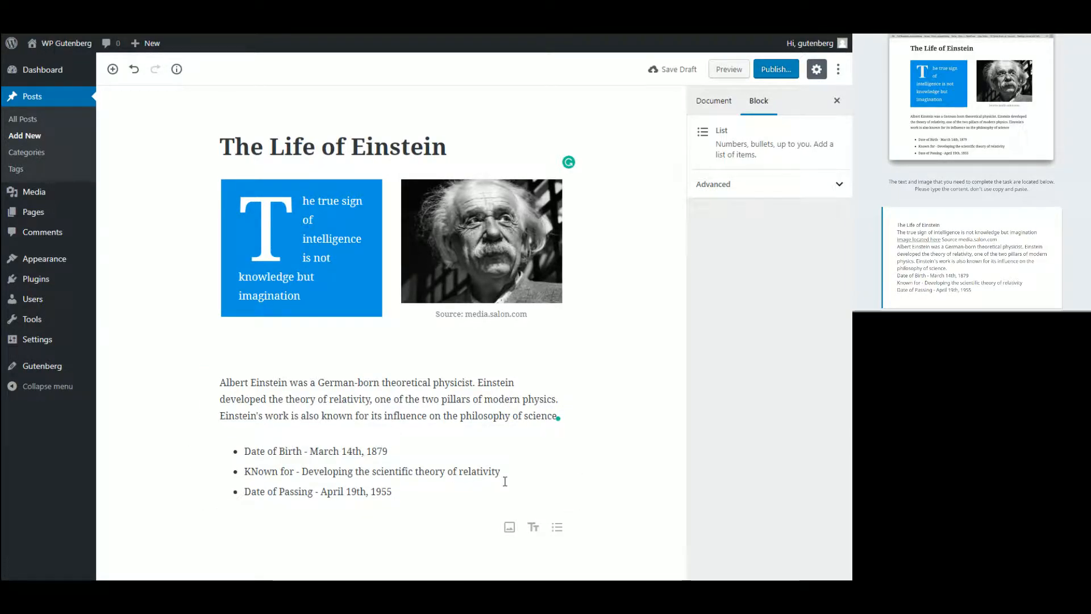
click(258, 472)
key(BackSpace)
text(n)
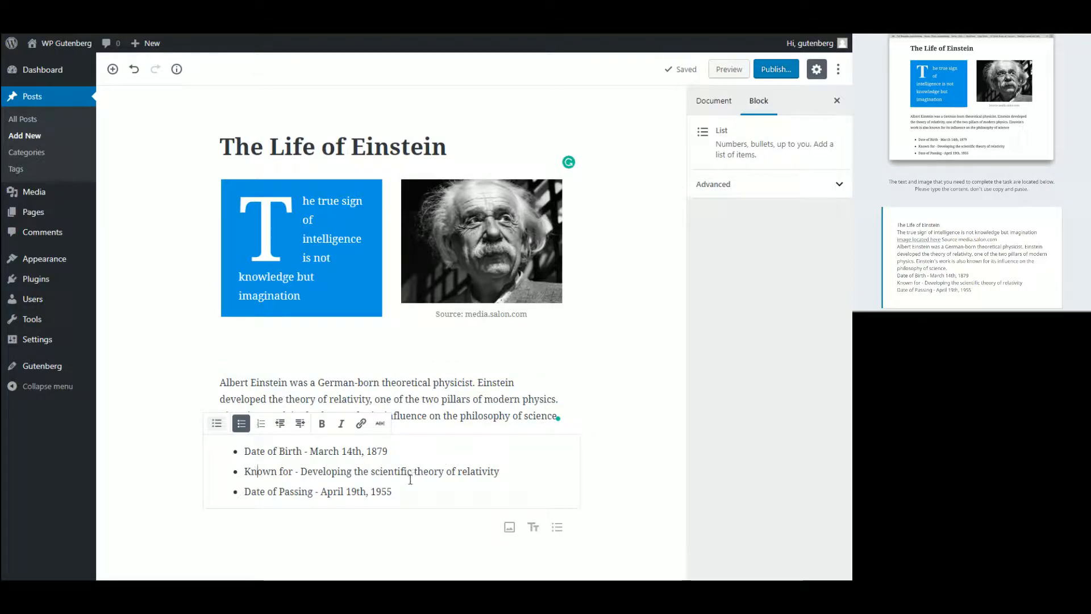
Make all three bulleted list items bold and deselect the list.
drag(404, 492, 245, 448)
drag(291, 418, 260, 449)
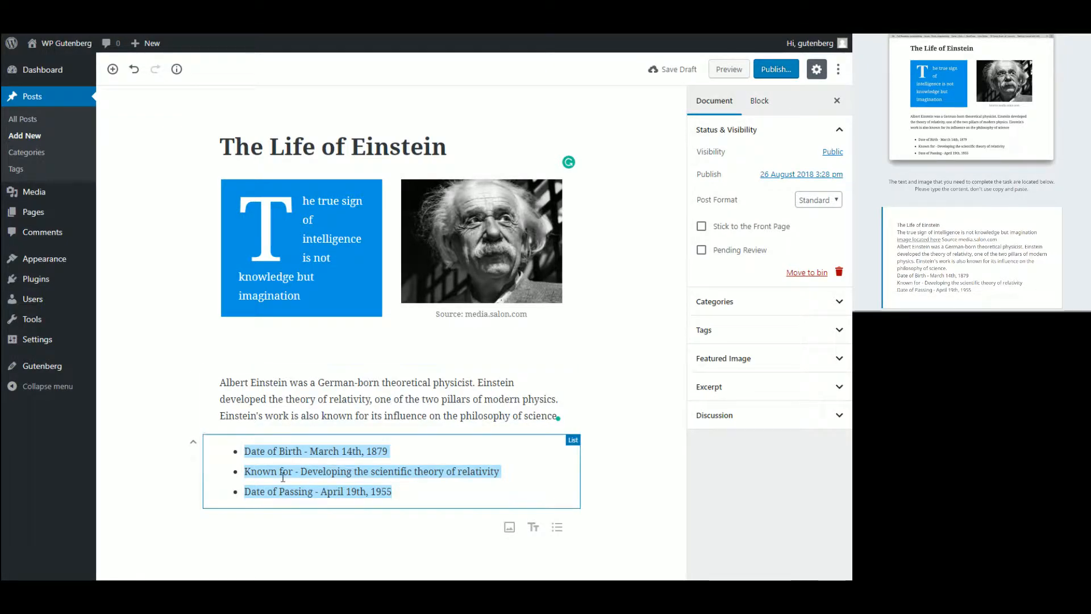
click(260, 449)
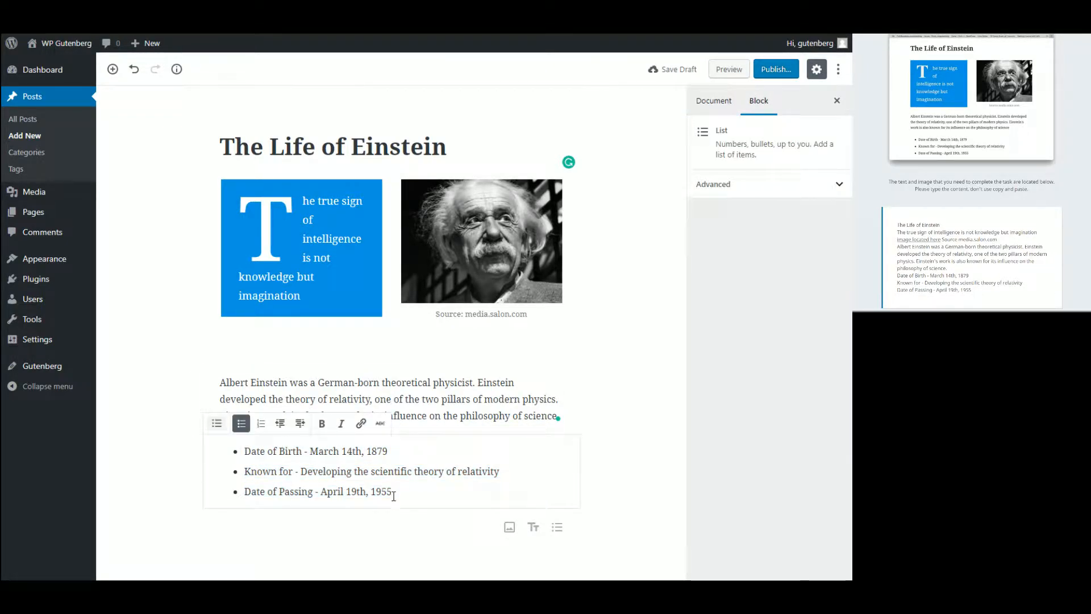
drag(392, 492, 244, 451)
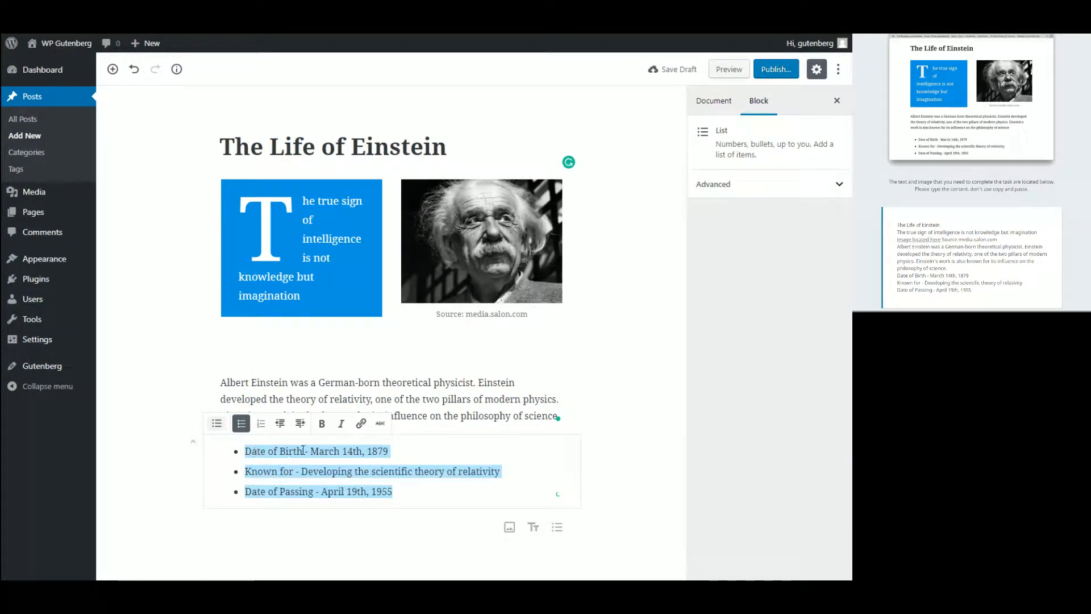
click(322, 424)
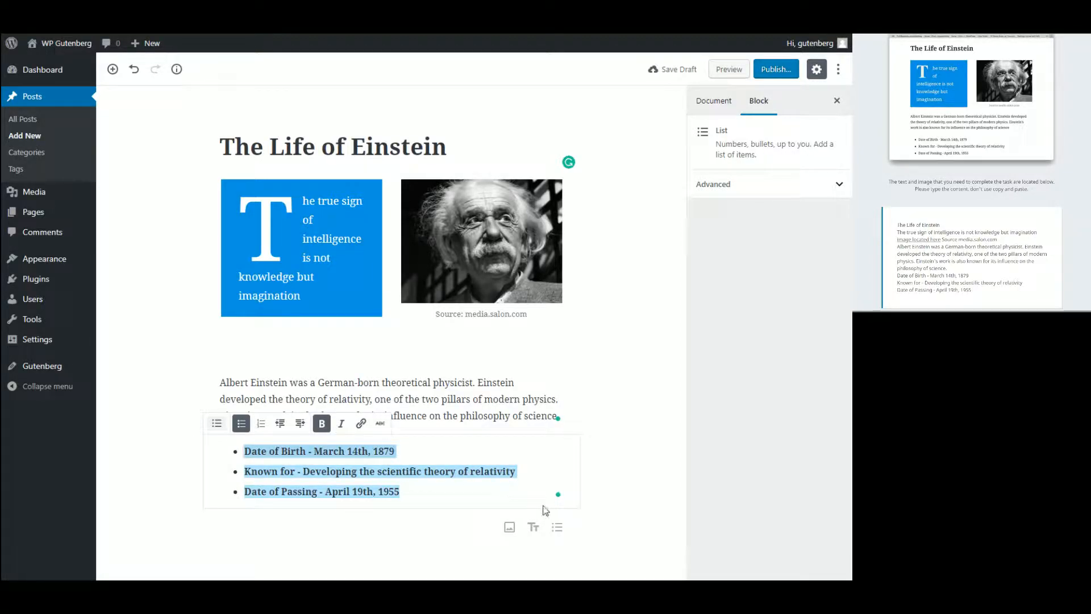
click(601, 530)
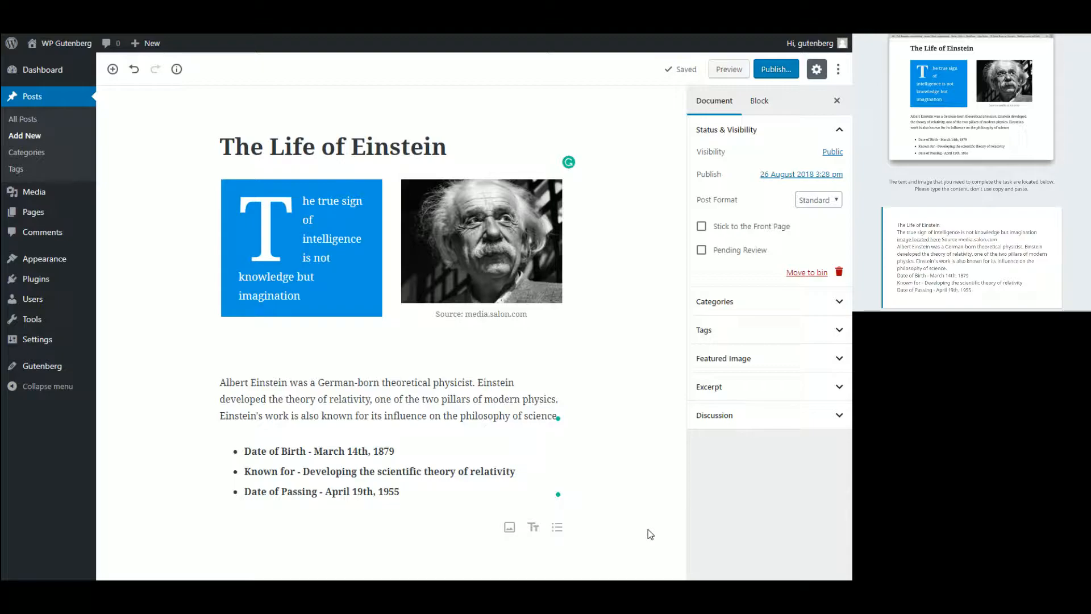
Compare the post with the sample in the task instructions and publish it.
scroll(937, 189, down, 2)
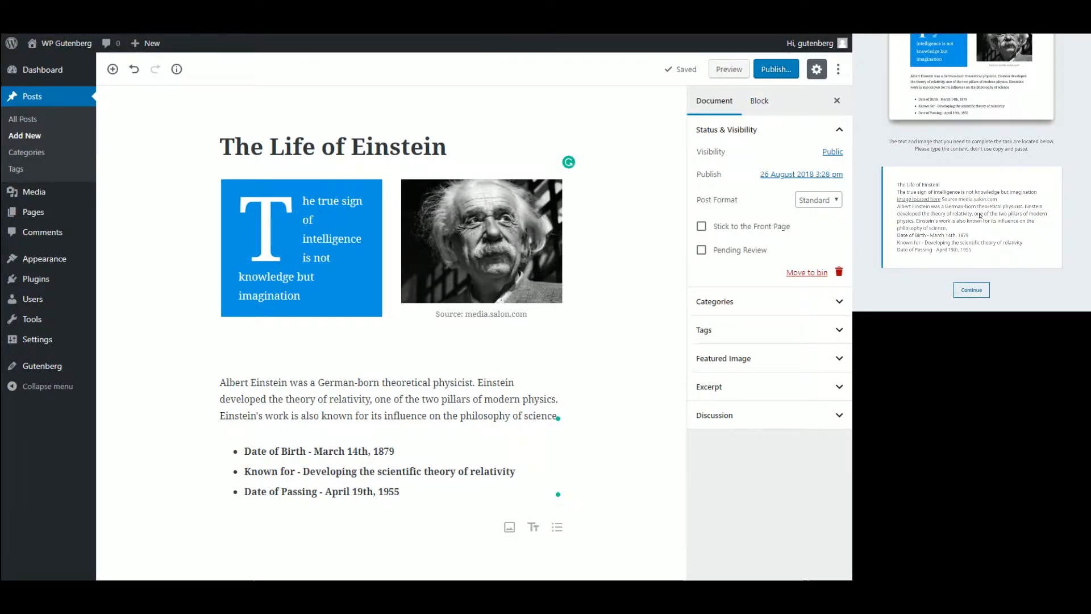
scroll(980, 215, up, 3)
scroll(980, 216, down, 1)
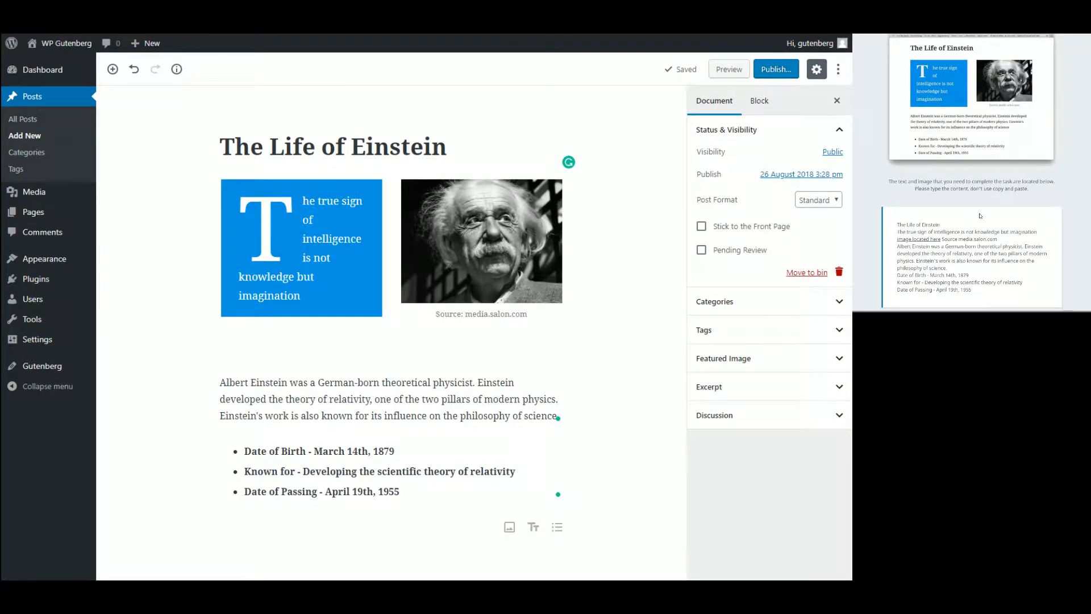
click(770, 80)
click(778, 69)
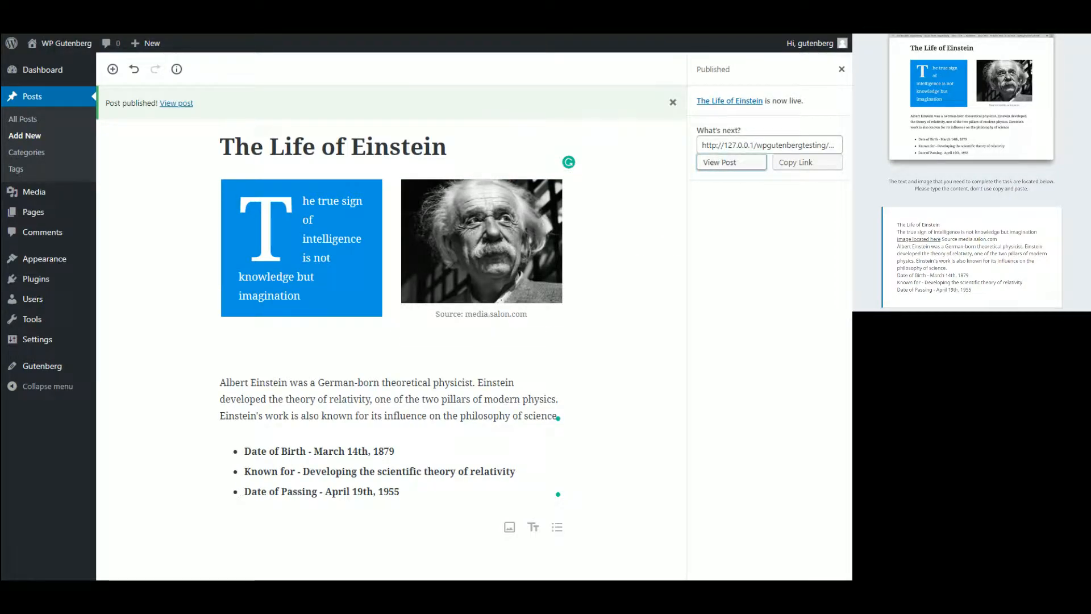
View the published post on the site, and return to the editor to examine the space below the two columns.
click(731, 162)
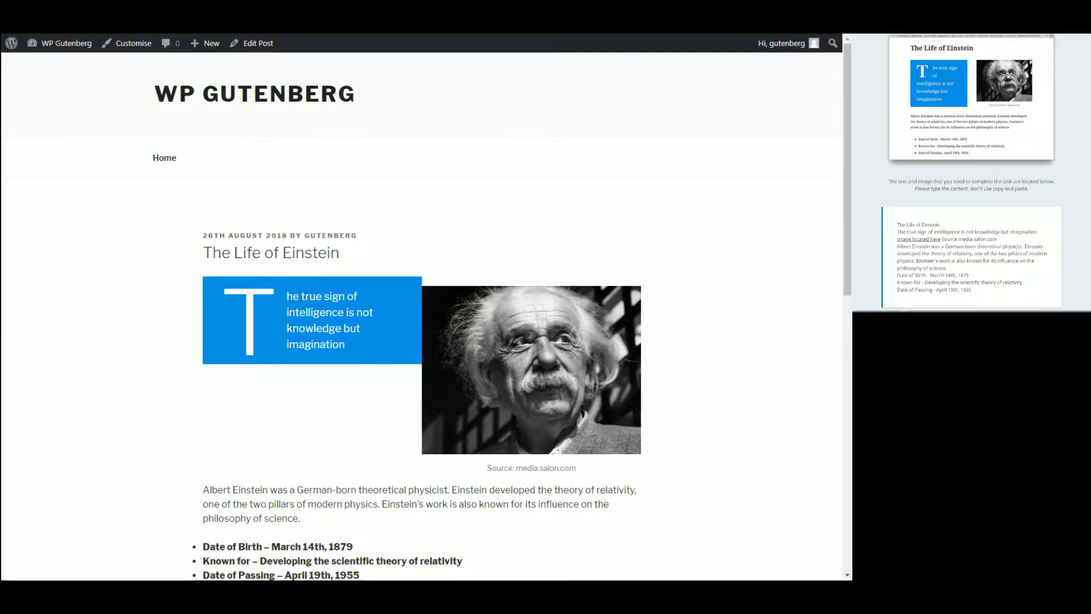
click(136, 17)
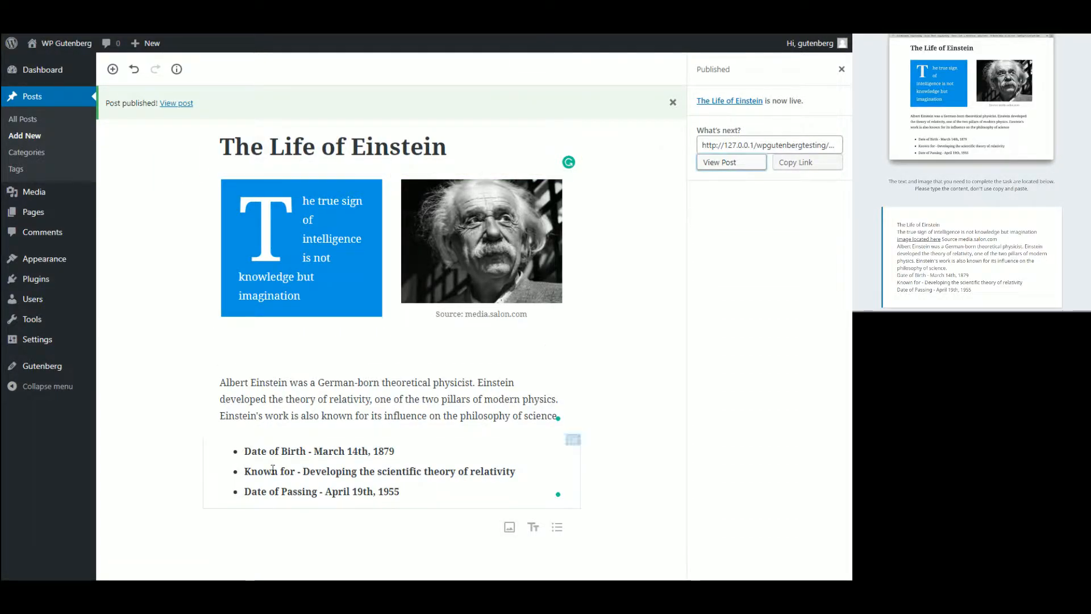
click(368, 353)
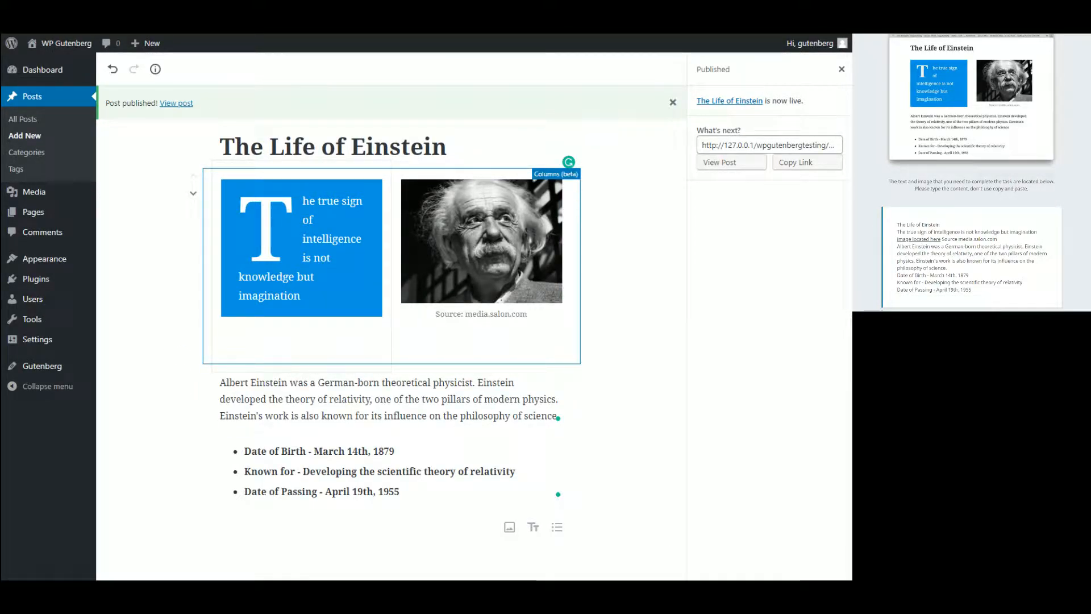
click(207, 344)
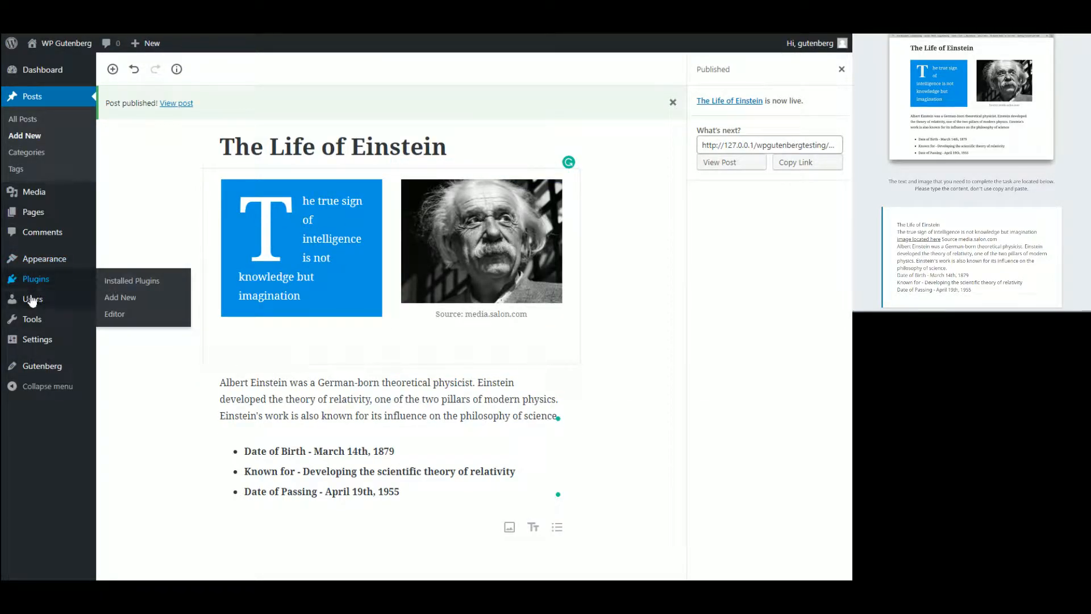
Open the page for adding a new theme and browse the featured themes.
click(45, 259)
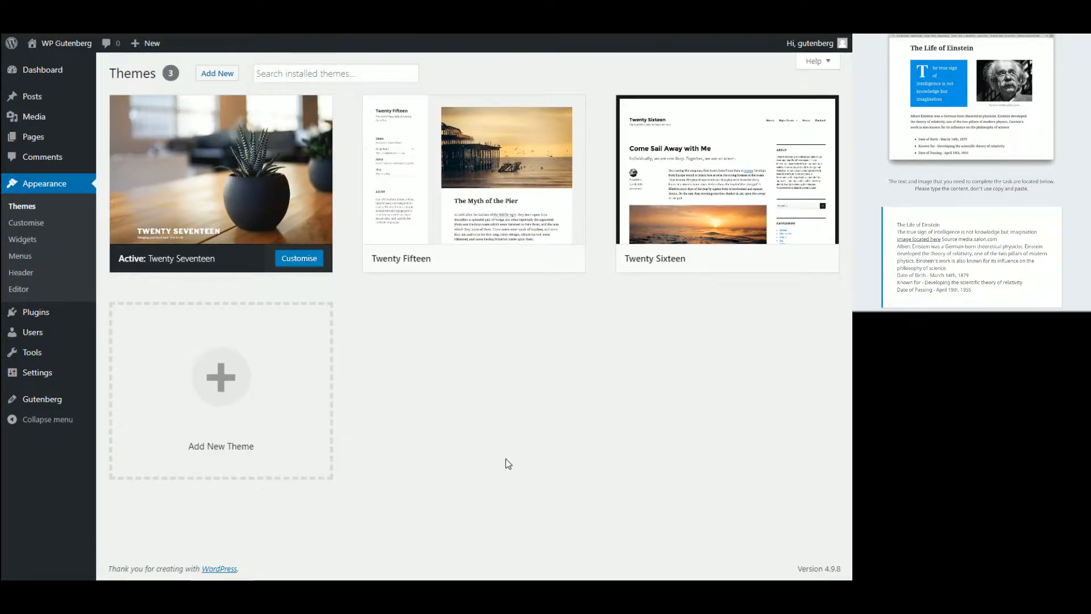
click(219, 384)
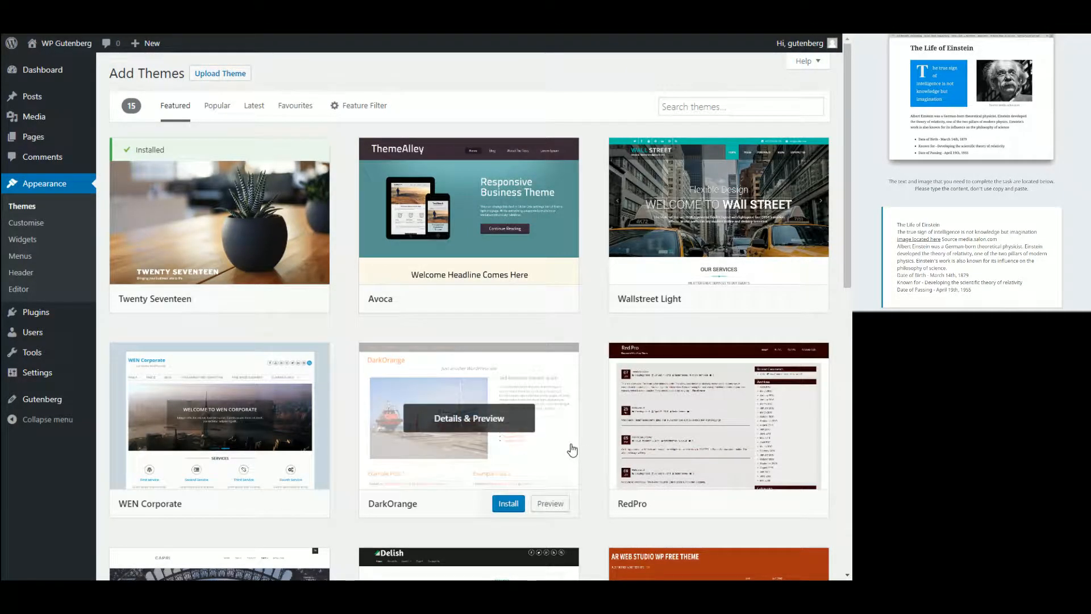
scroll(572, 449, down, 3)
scroll(573, 450, down, 3)
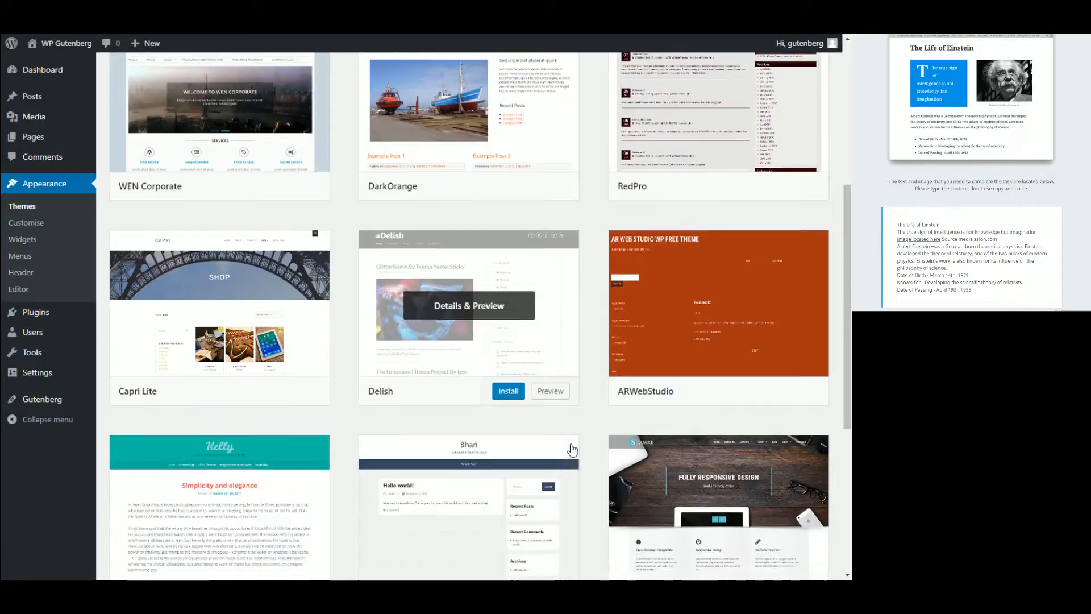
scroll(572, 450, down, 3)
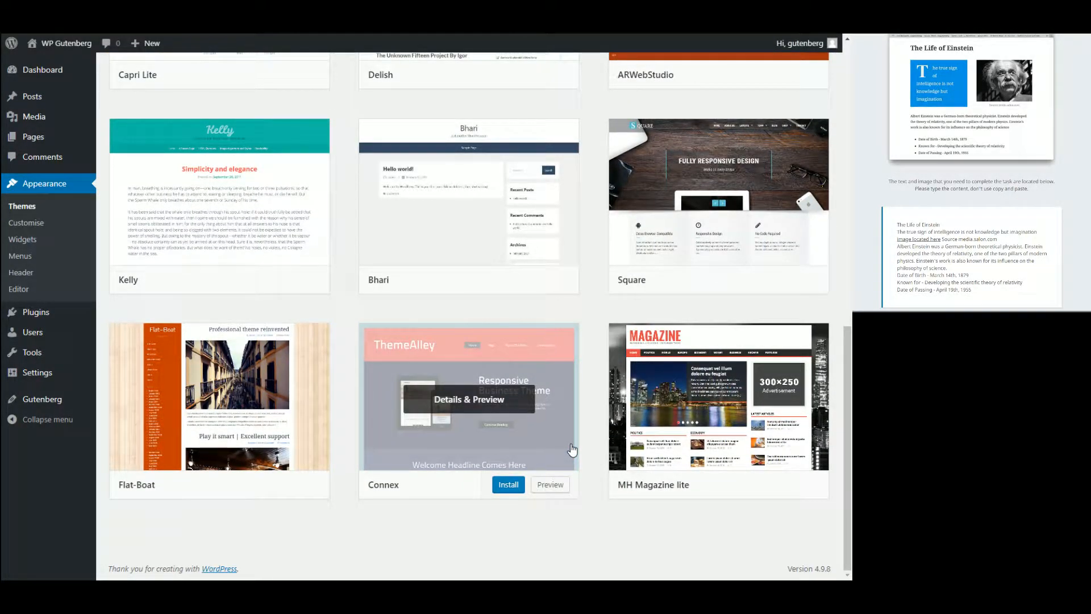
scroll(573, 448, up, 15)
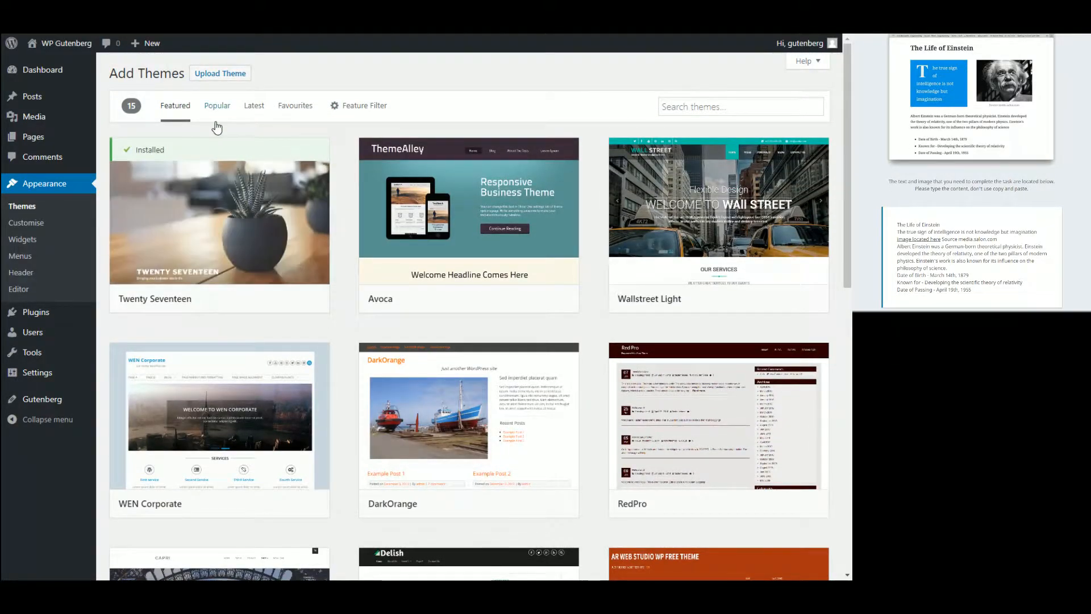
Browse the popular themes for one that suits the Einstein post.
click(217, 106)
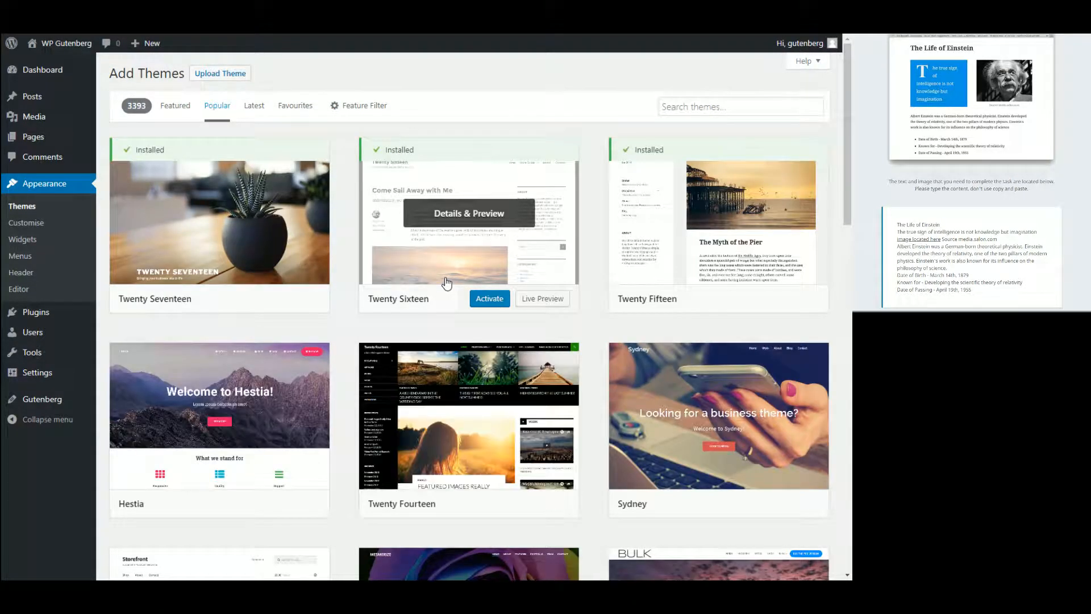
scroll(478, 295, down, 5)
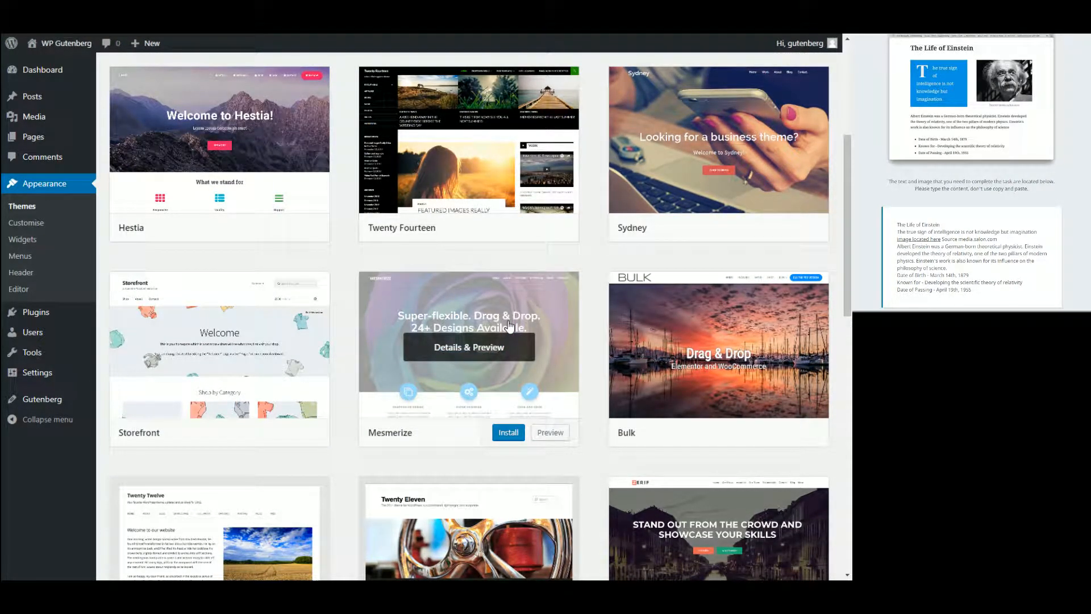
scroll(510, 326, down, 4)
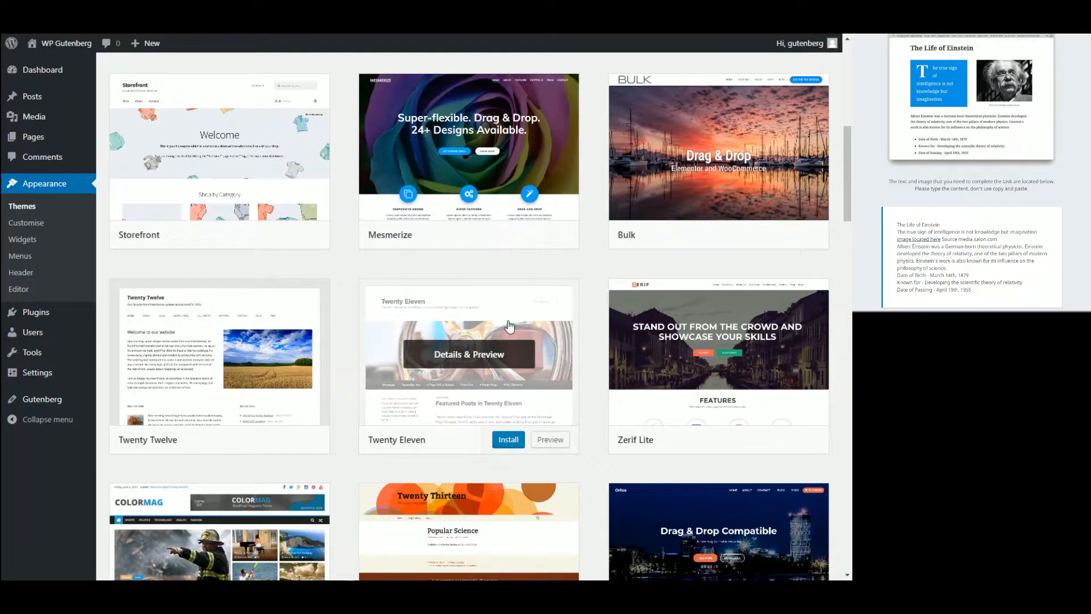
scroll(589, 456, down, 2)
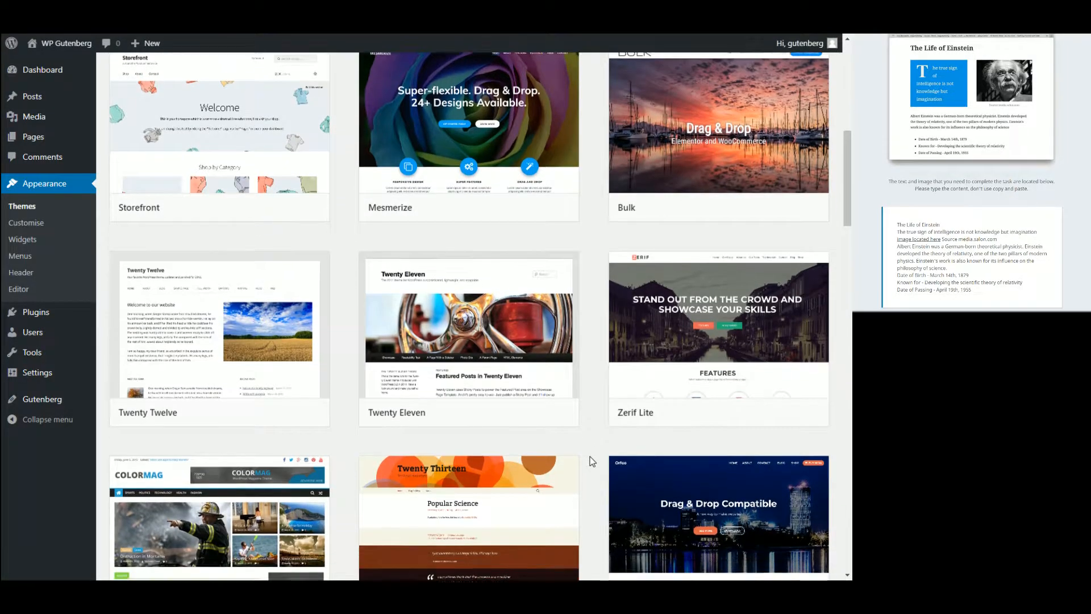
scroll(590, 456, down, 2)
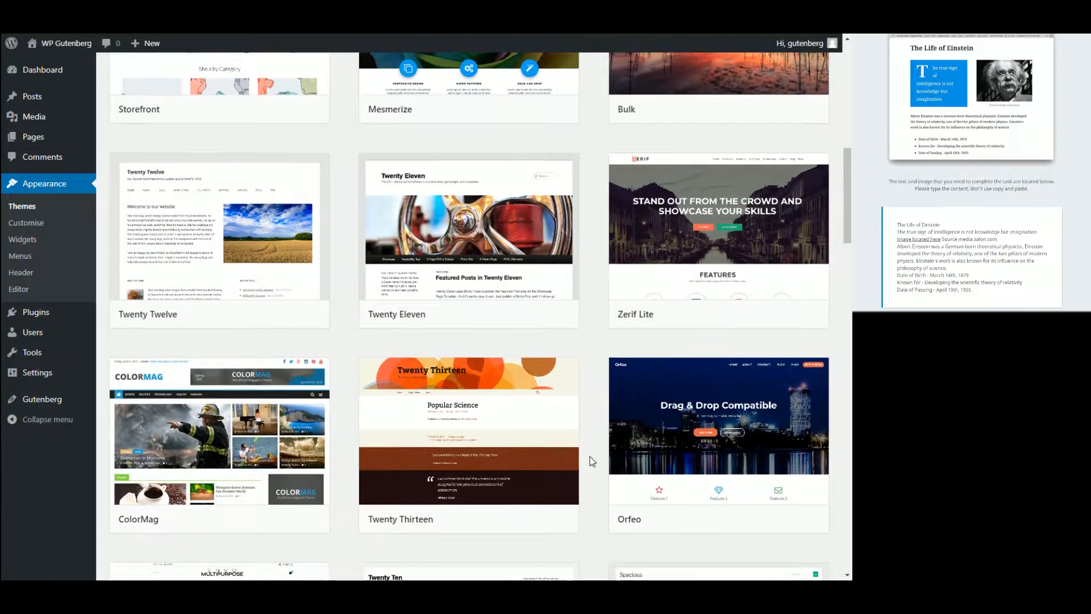
scroll(590, 455, down, 4)
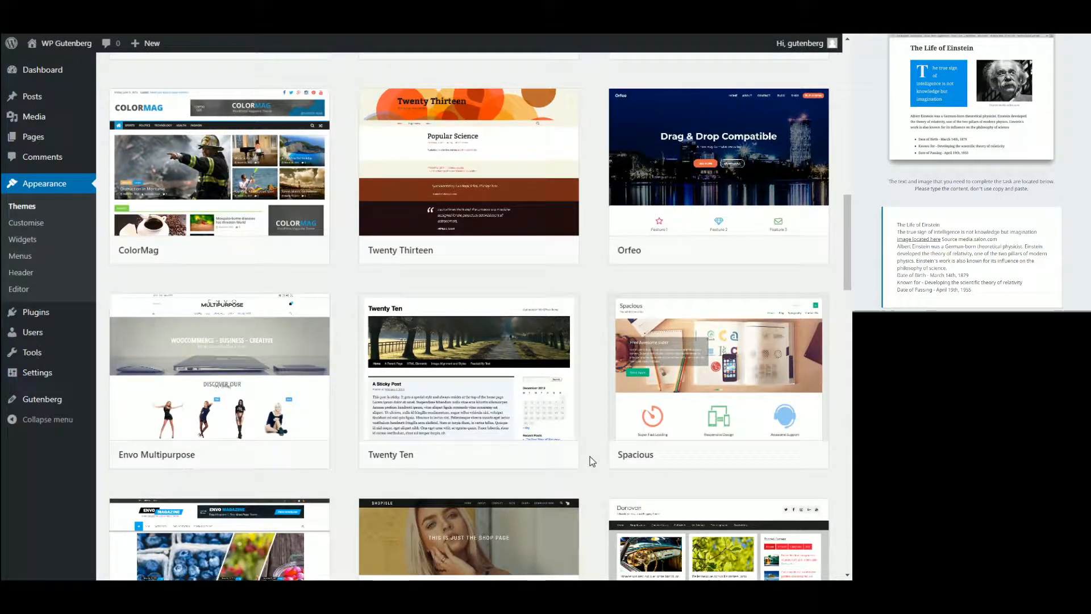
scroll(589, 456, down, 3)
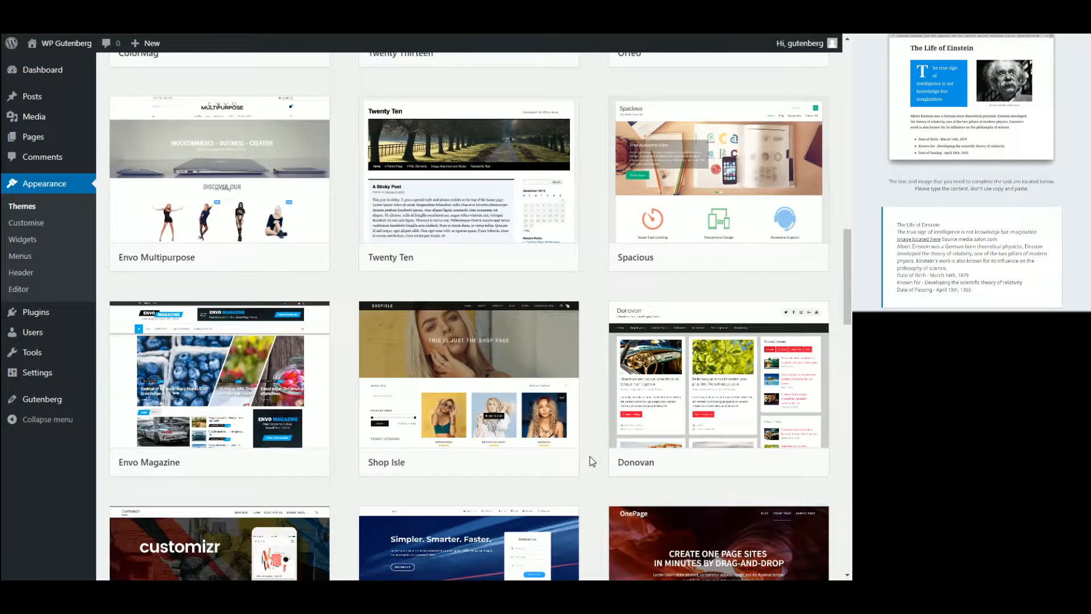
scroll(590, 456, down, 3)
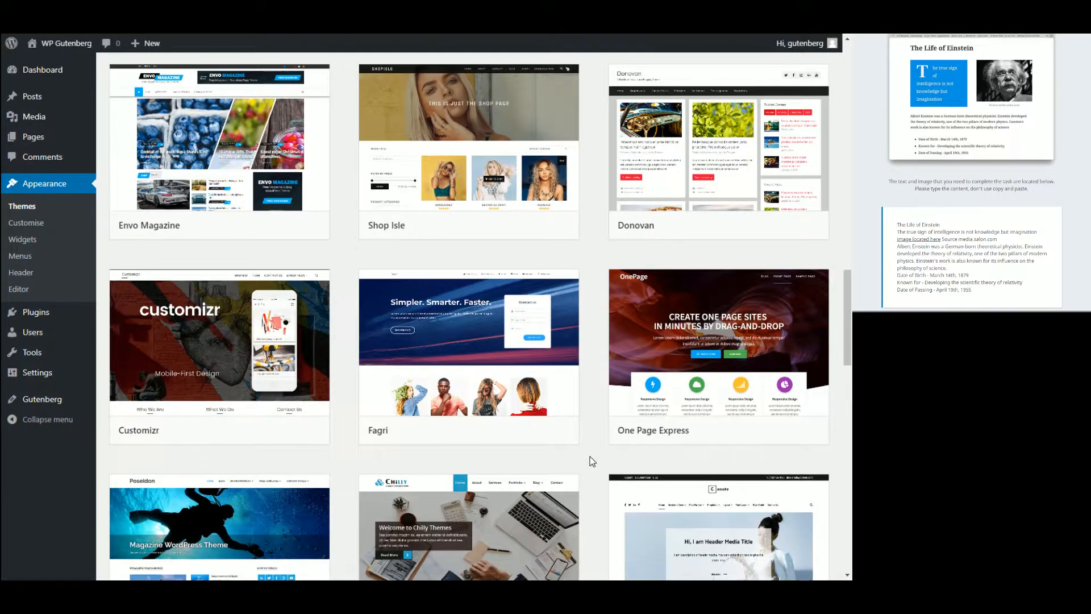
scroll(590, 456, down, 5)
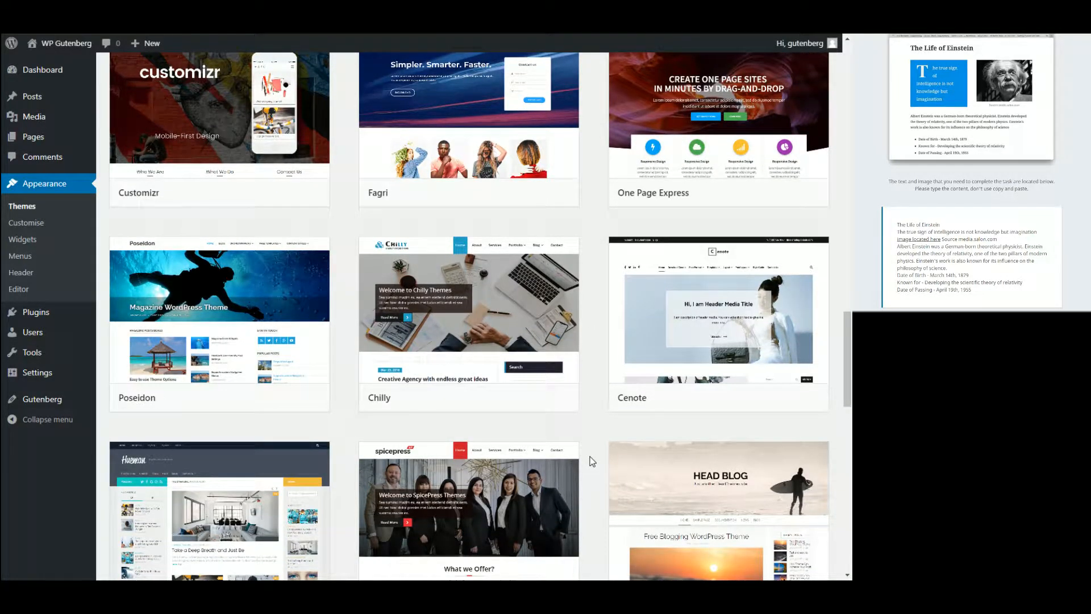
scroll(590, 455, down, 4)
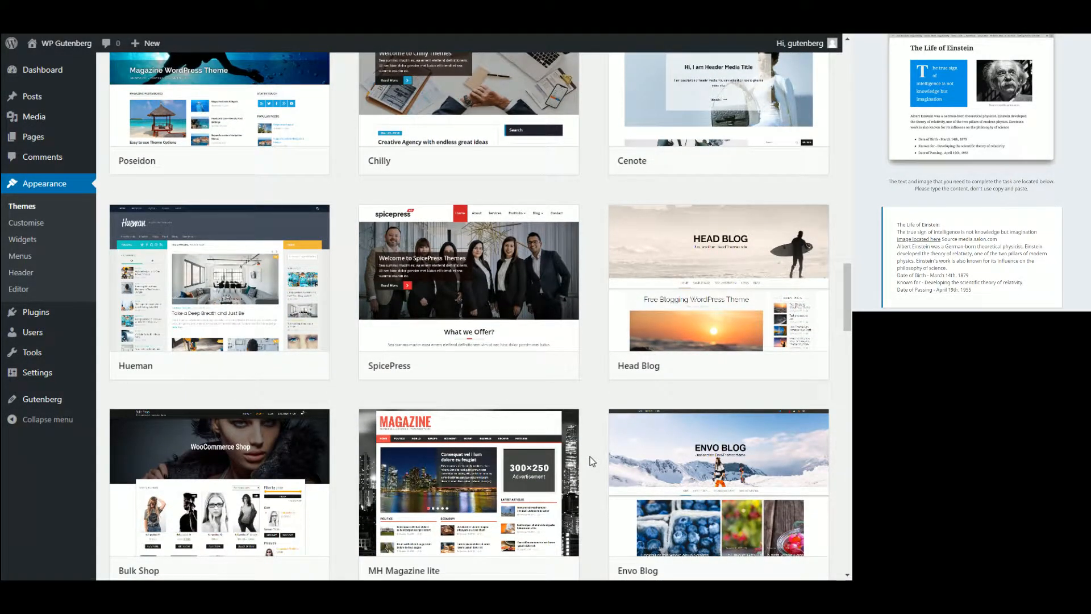
scroll(589, 455, down, 4)
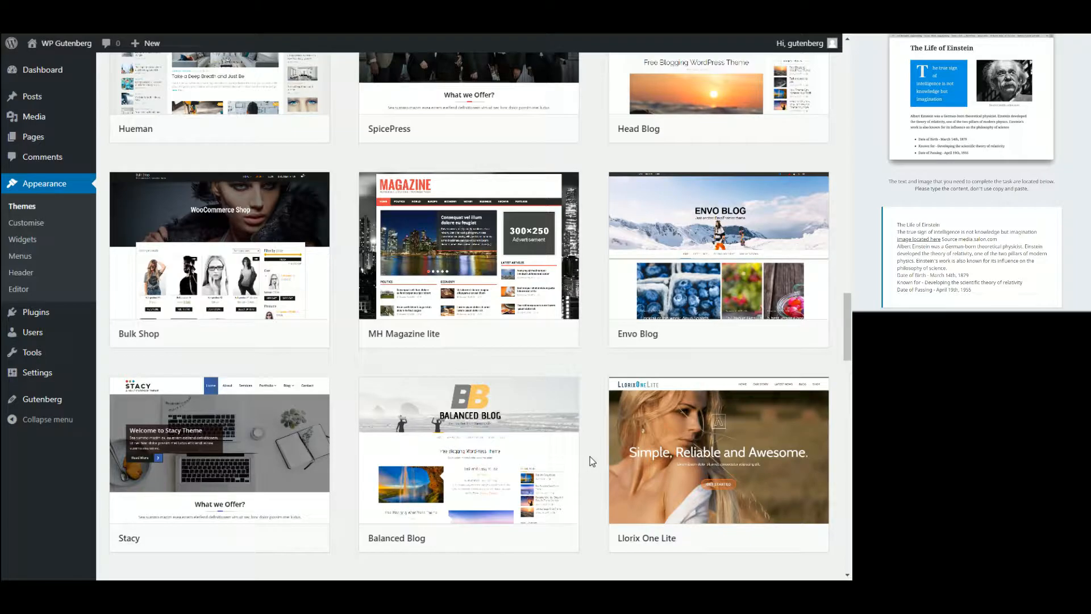
scroll(590, 456, down, 5)
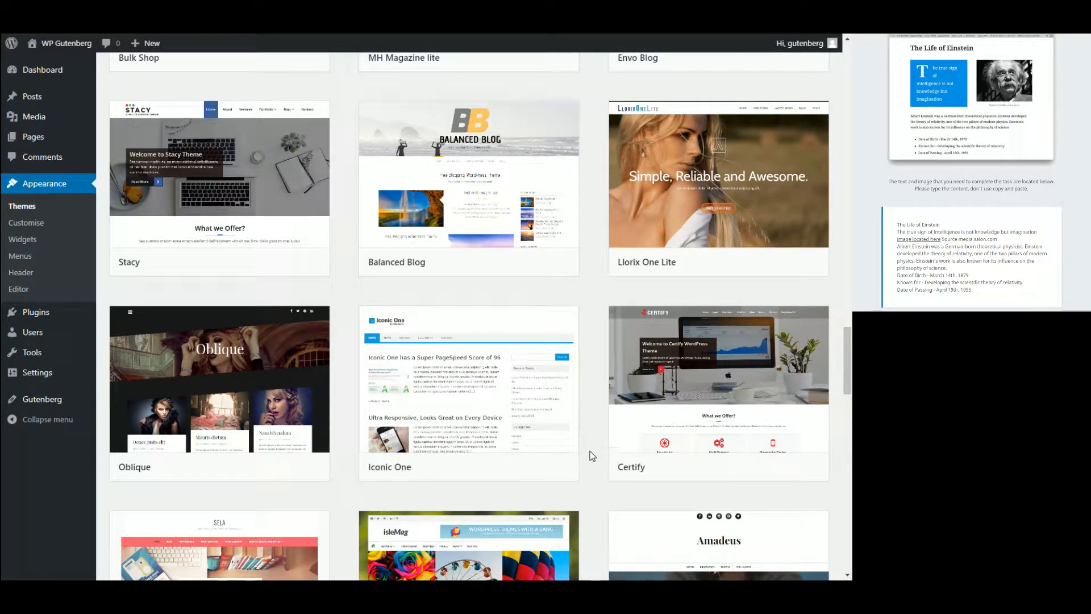
scroll(582, 405, up, 5)
scroll(582, 404, up, 20)
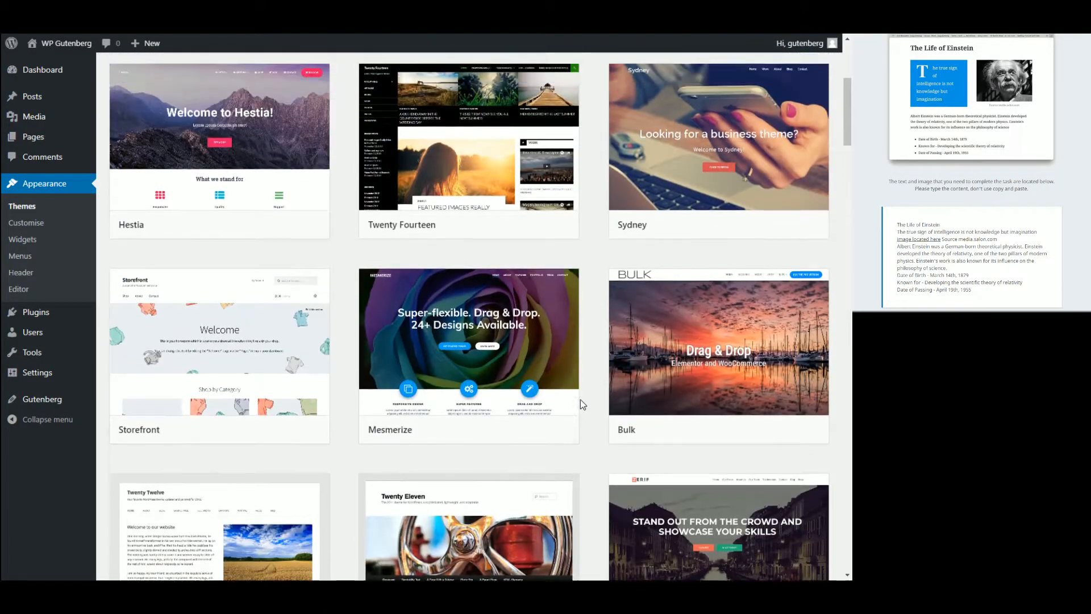
scroll(581, 400, up, 5)
Search the themes for "material design" and preview the Materialize Template theme, closing the preview when finished.
click(739, 108)
text(material design)
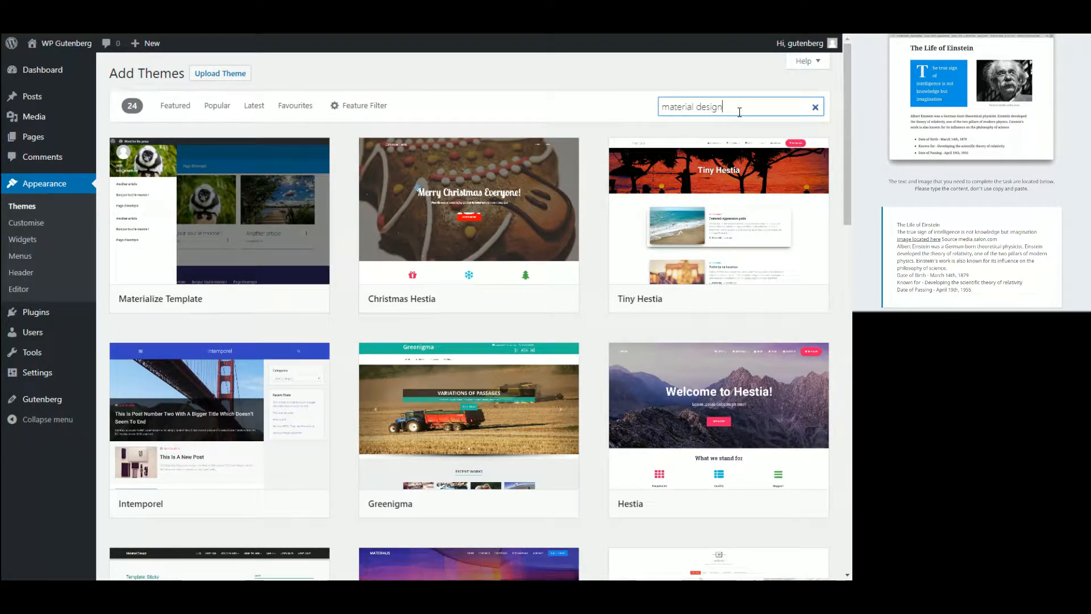
mouse_move(273, 247)
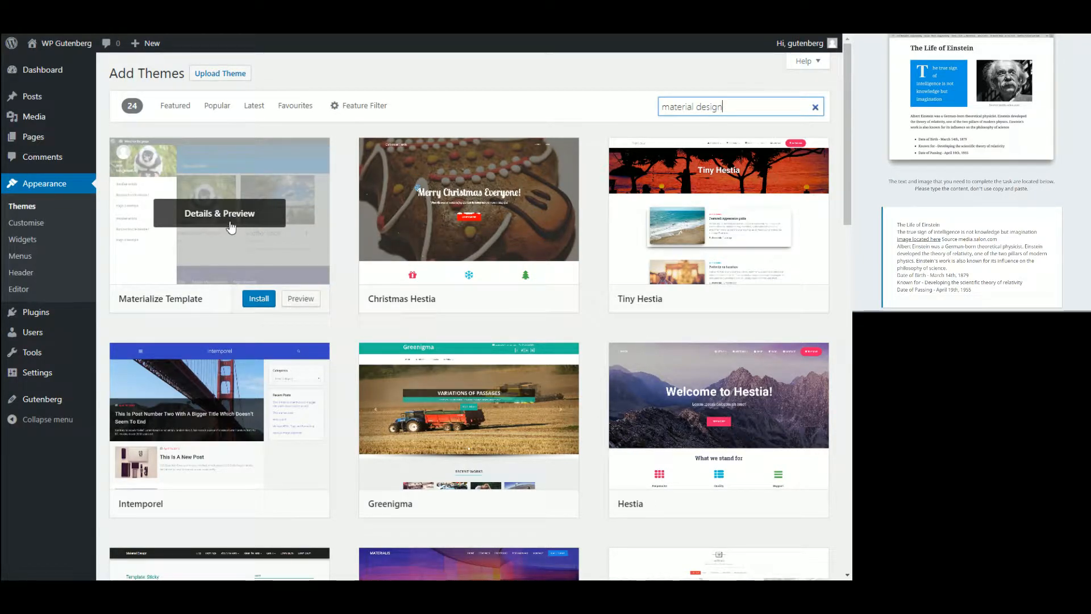
click(230, 221)
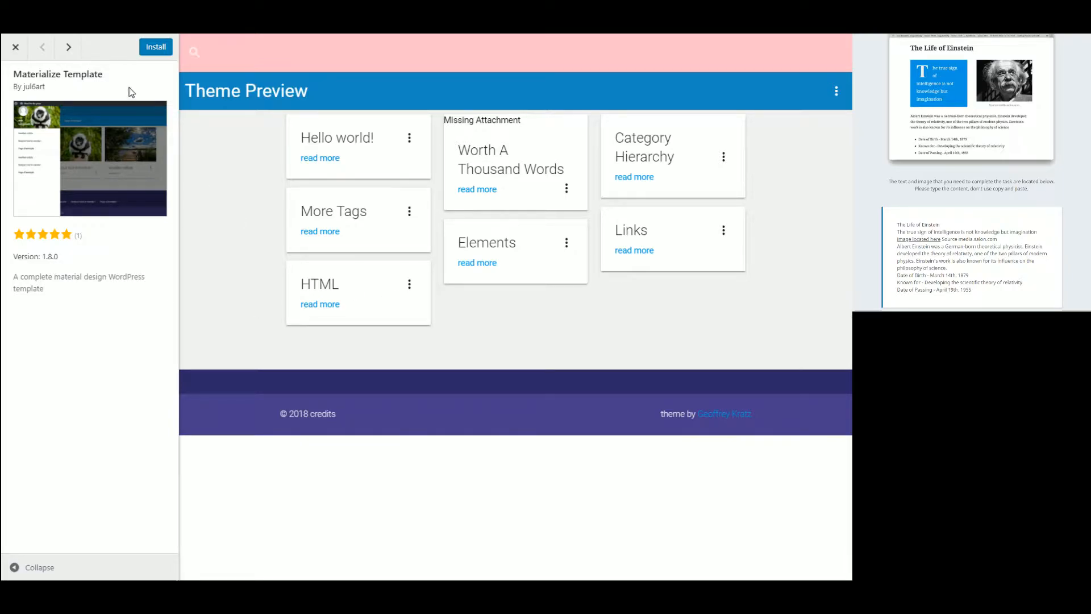
click(16, 47)
Preview the Materialize theme by mythemes with its sample posts and description, and install and activate it.
scroll(324, 356, down, 5)
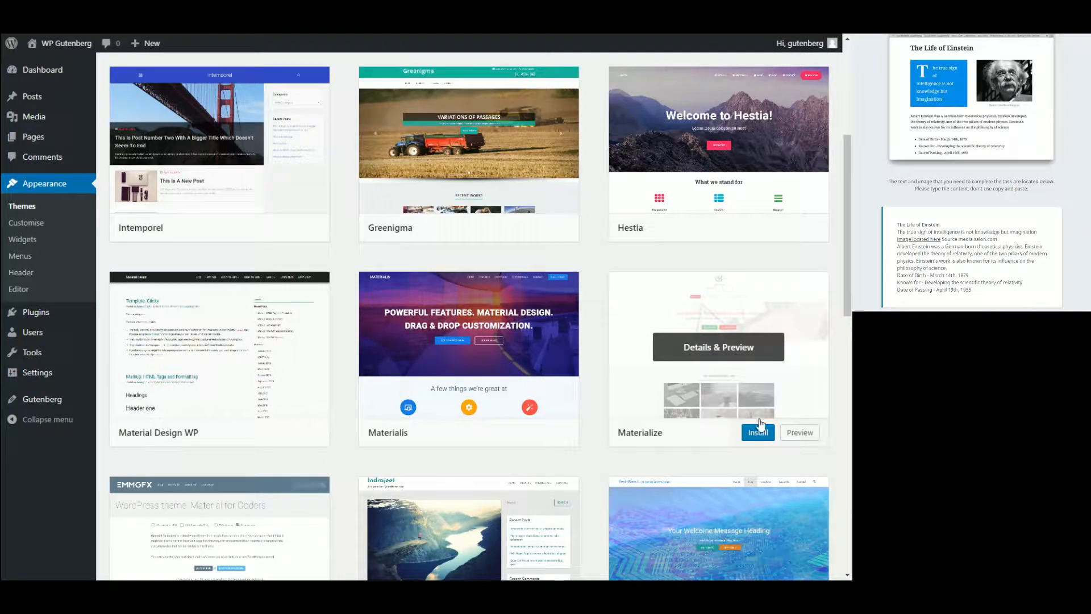
click(800, 435)
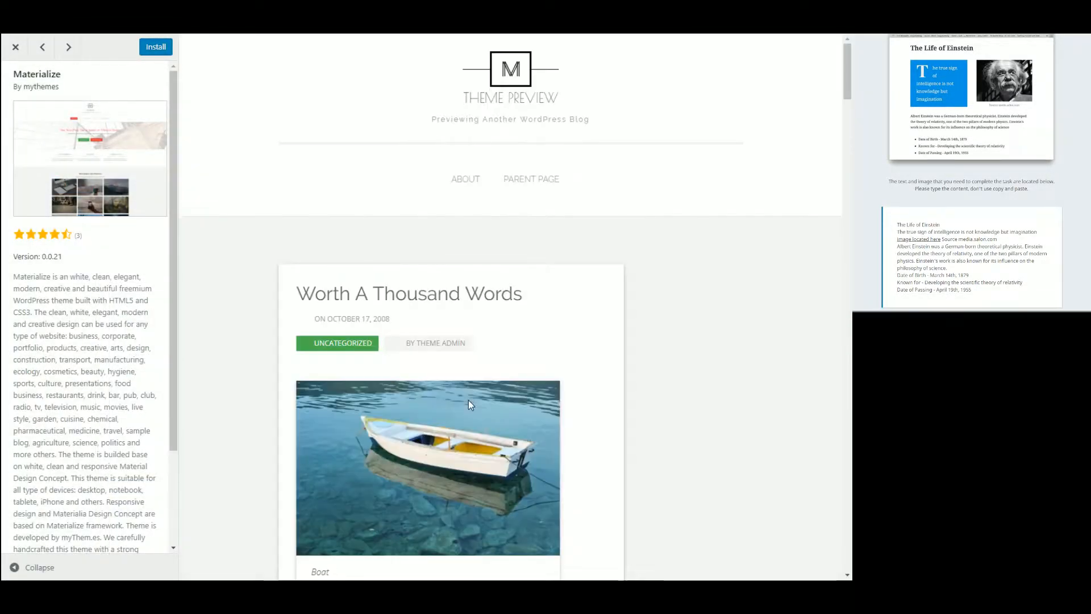
scroll(717, 404, down, 5)
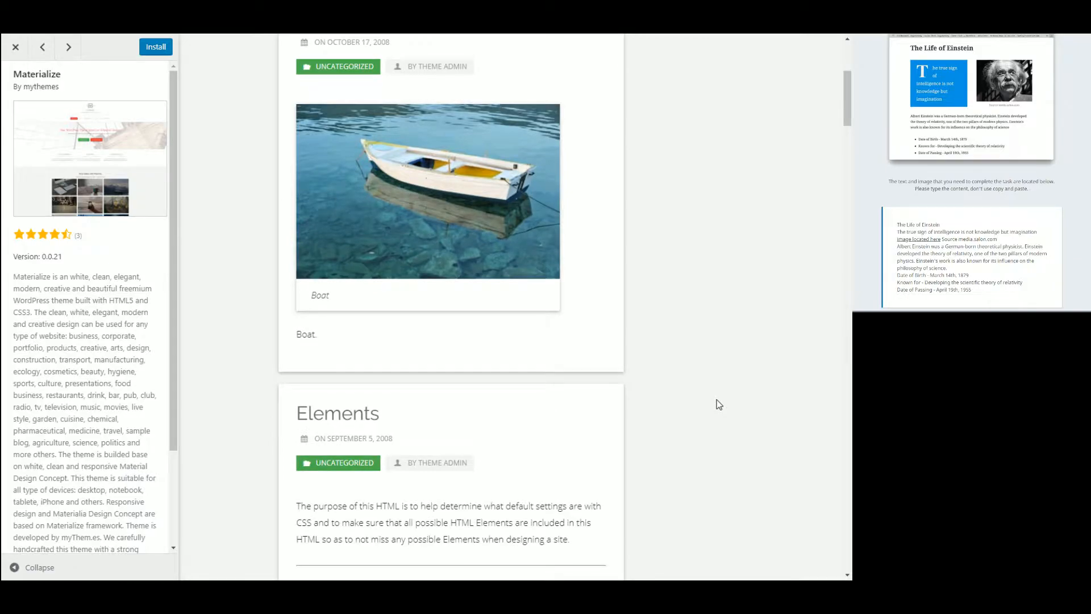
scroll(717, 404, down, 4)
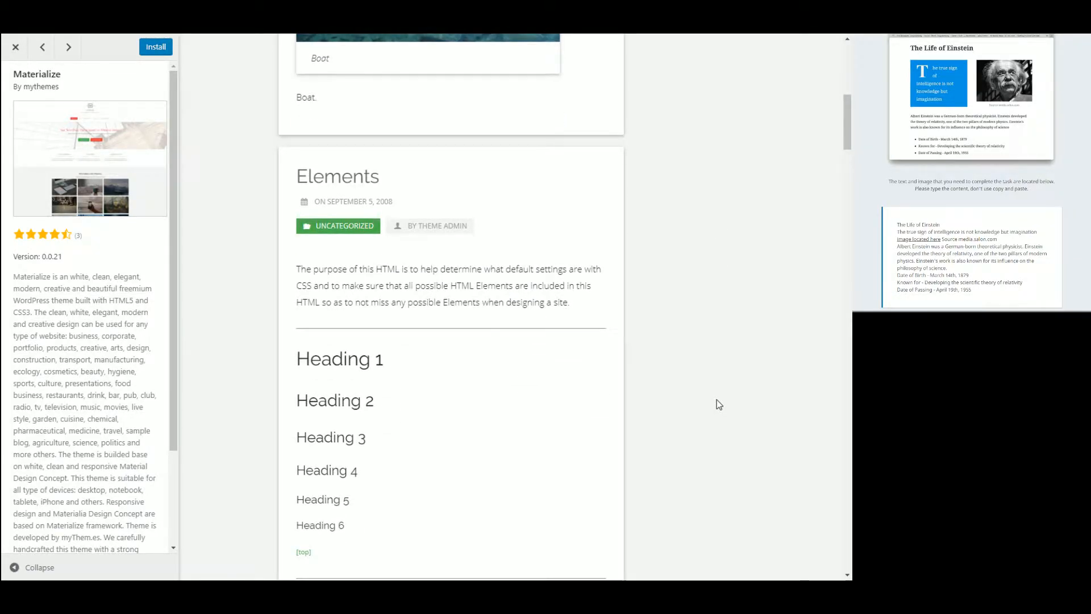
scroll(717, 404, up, 1)
scroll(720, 403, down, 5)
scroll(734, 394, up, 8)
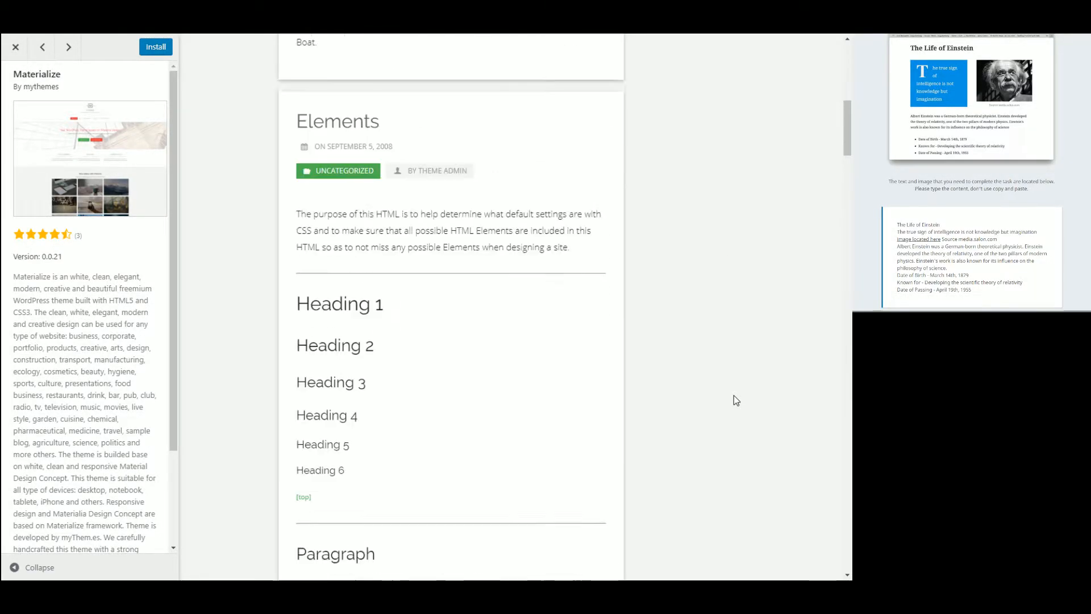
scroll(736, 401, up, 4)
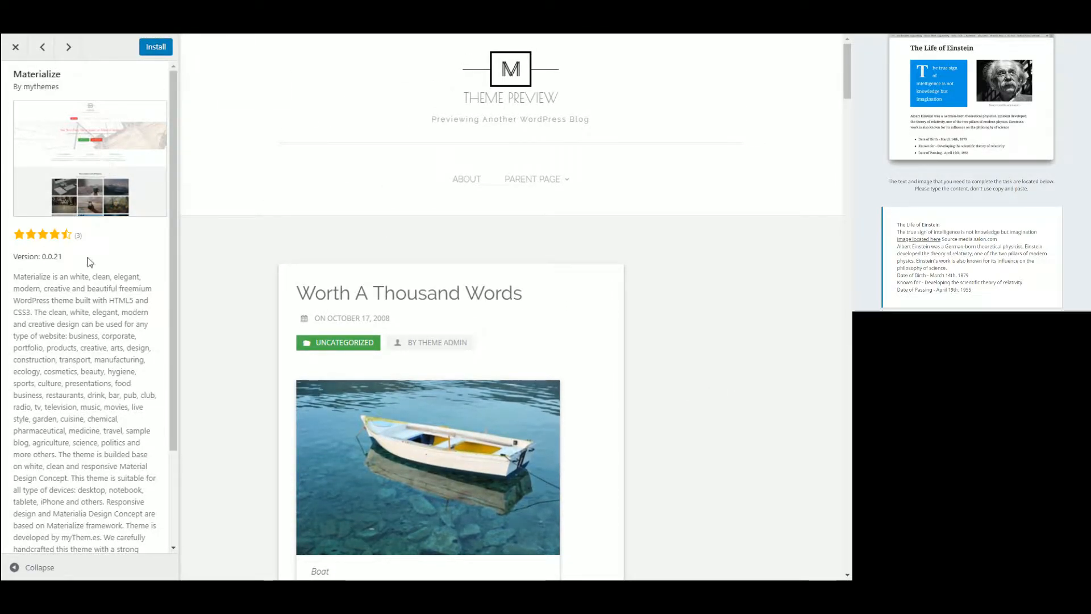
scroll(123, 396, down, 2)
scroll(123, 396, up, 2)
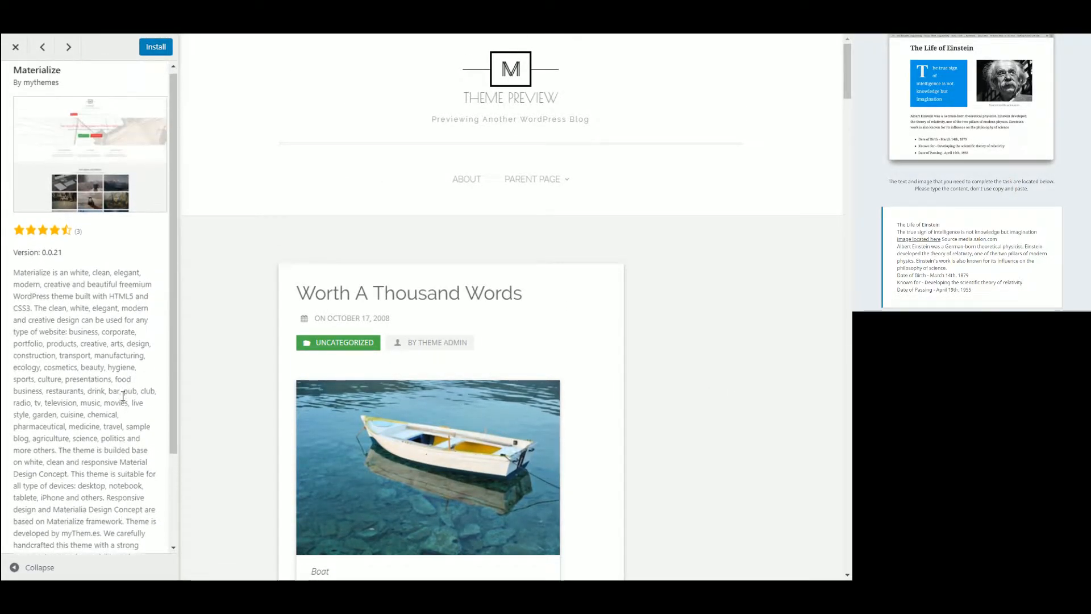
click(162, 49)
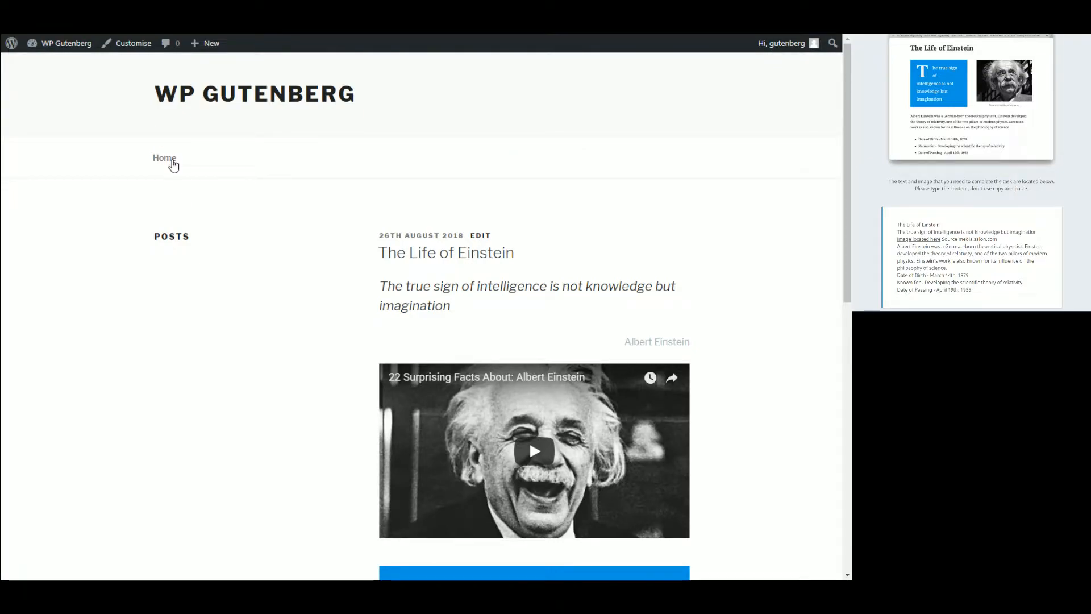
Reload the site's home page and examine how the Einstein posts are laid out in the new theme.
click(173, 162)
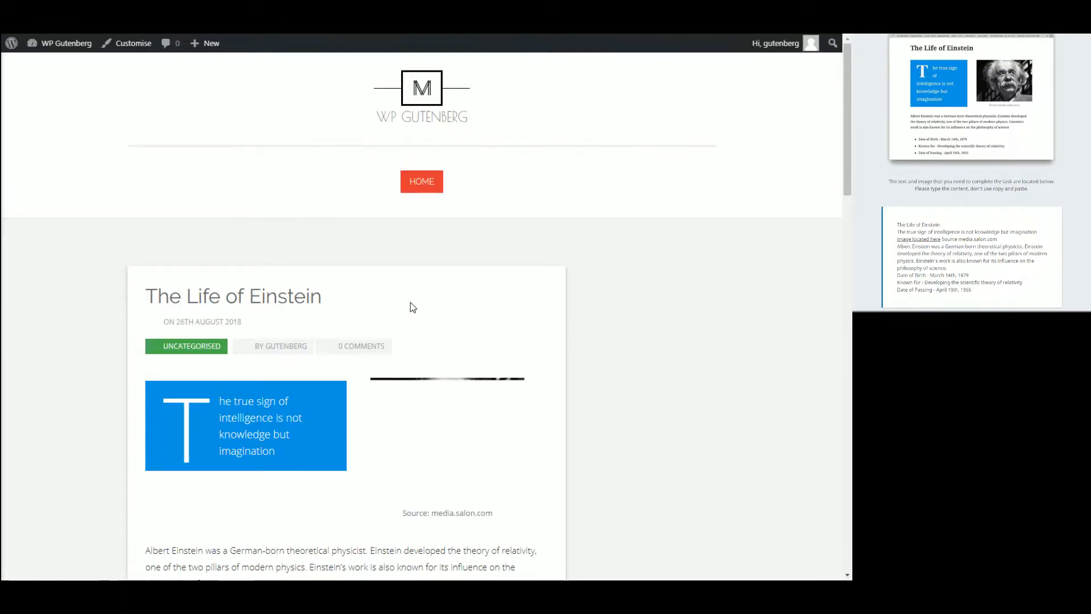
scroll(579, 375, down, 3)
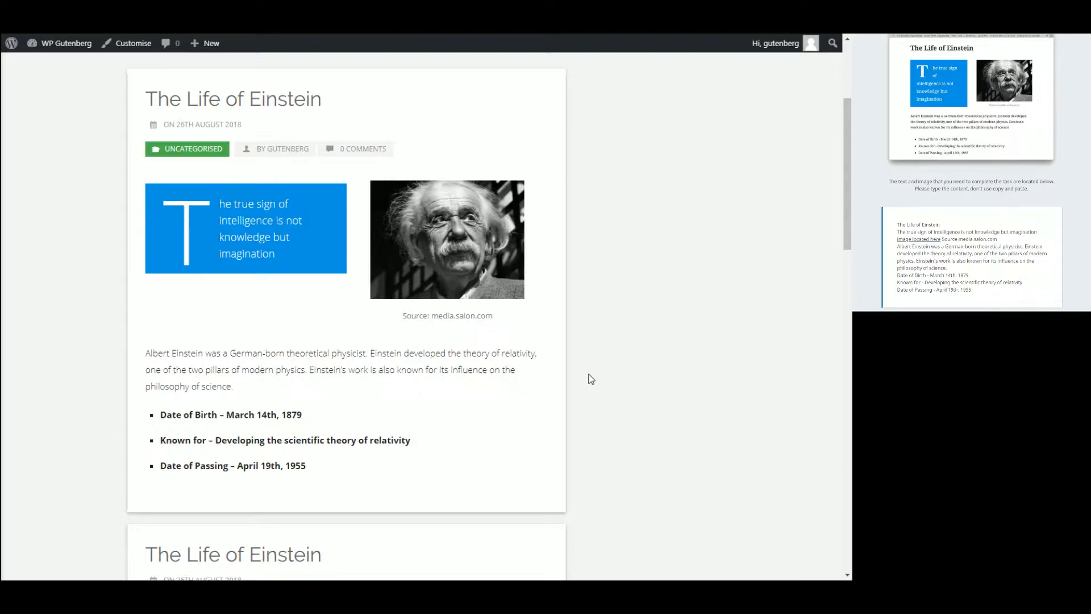
scroll(555, 383, down, 4)
scroll(555, 383, down, 4)
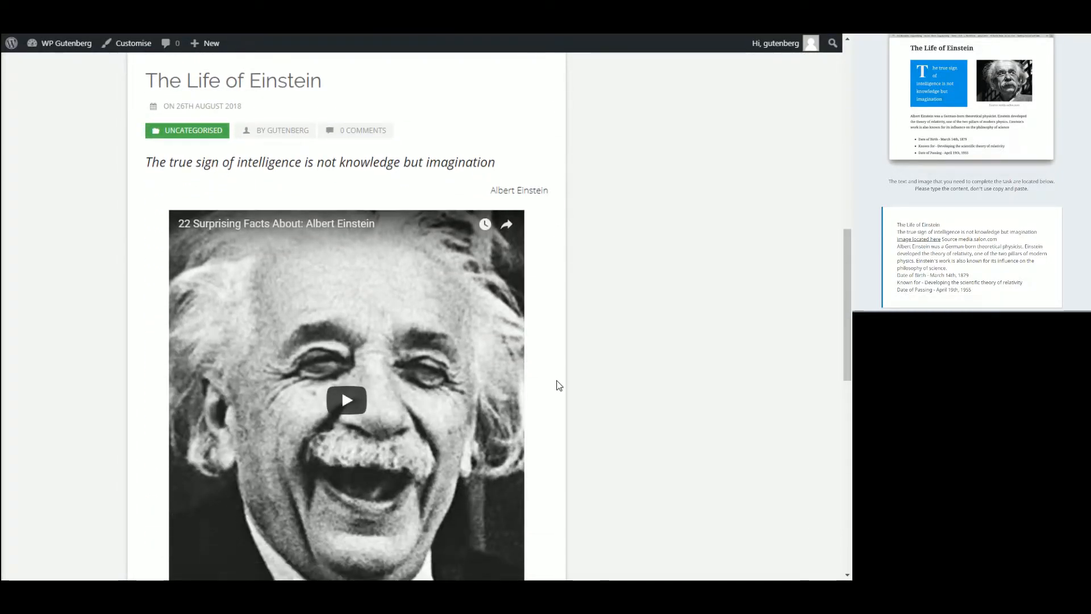
scroll(559, 386, down, 1)
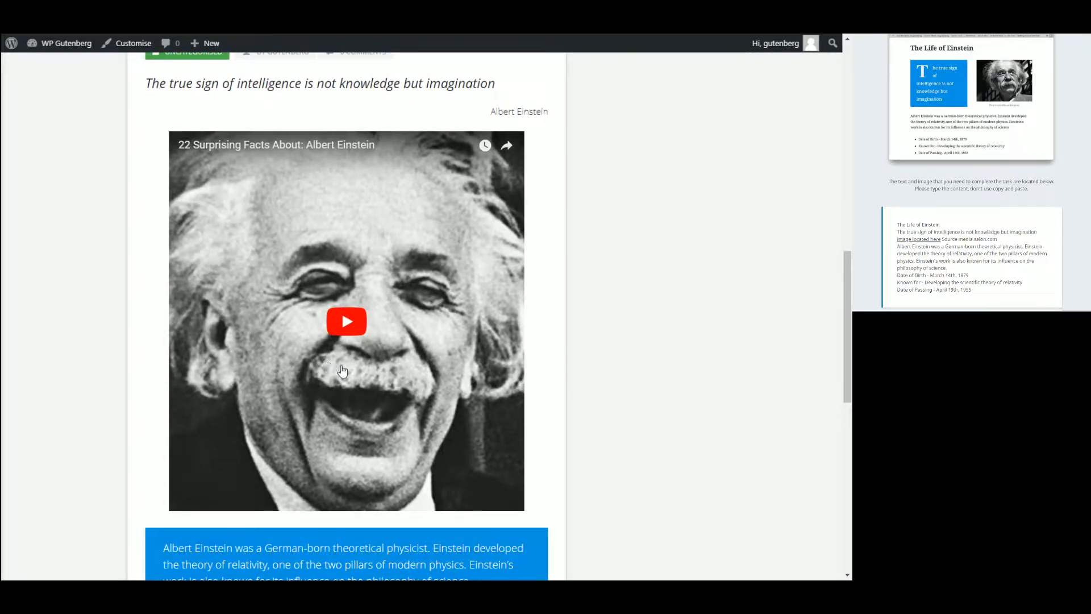
scroll(625, 442, down, 4)
scroll(625, 442, down, 3)
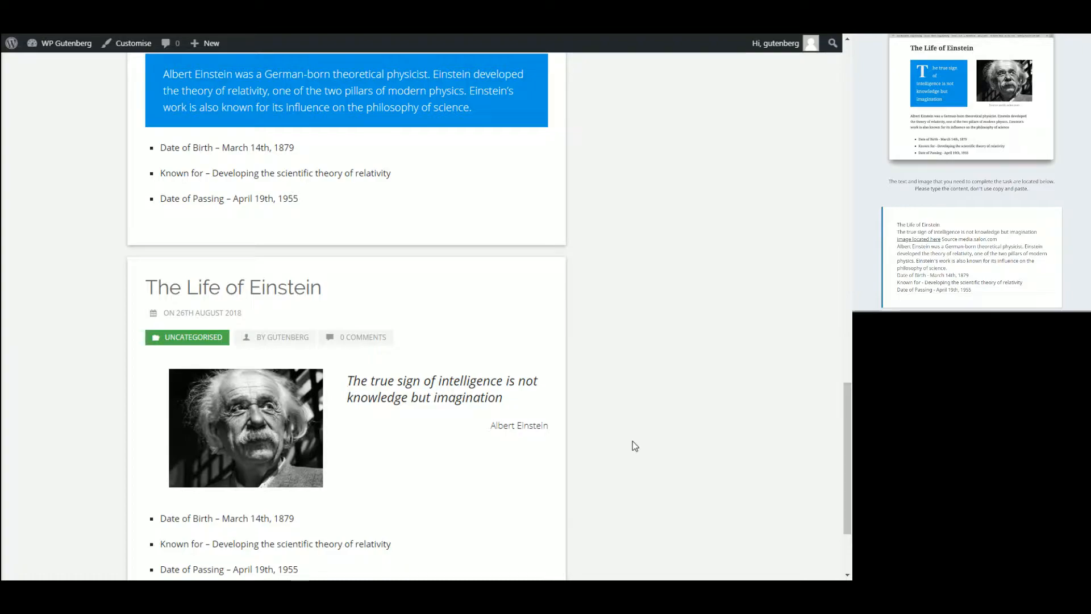
scroll(632, 441, down, 2)
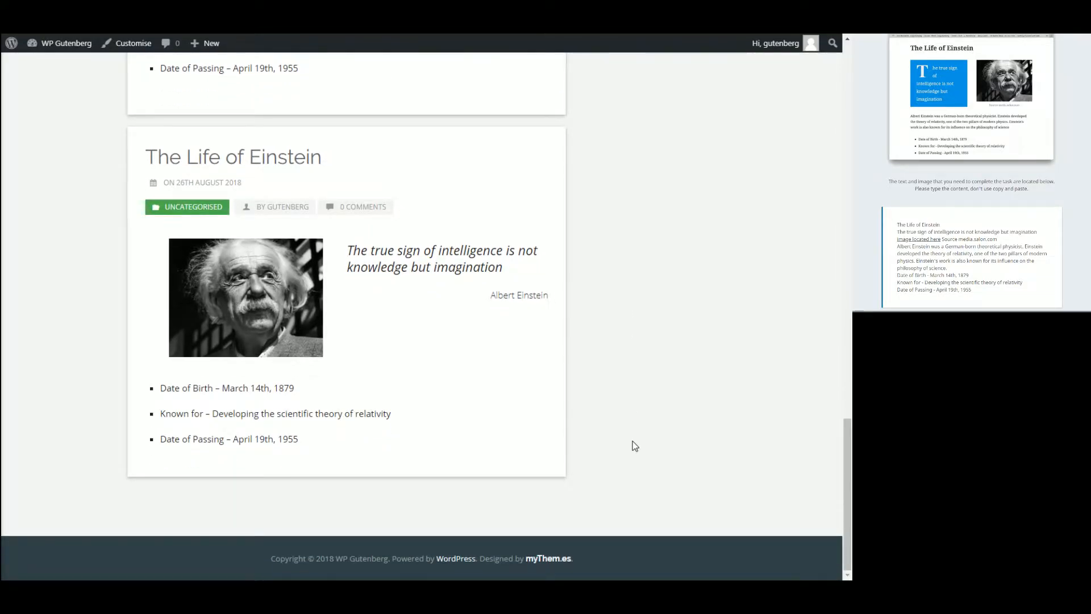
Review the published Einstein posts on the home page, comparing their quote, image, video, paragraph and list layouts from first to last.
scroll(633, 441, up, 9)
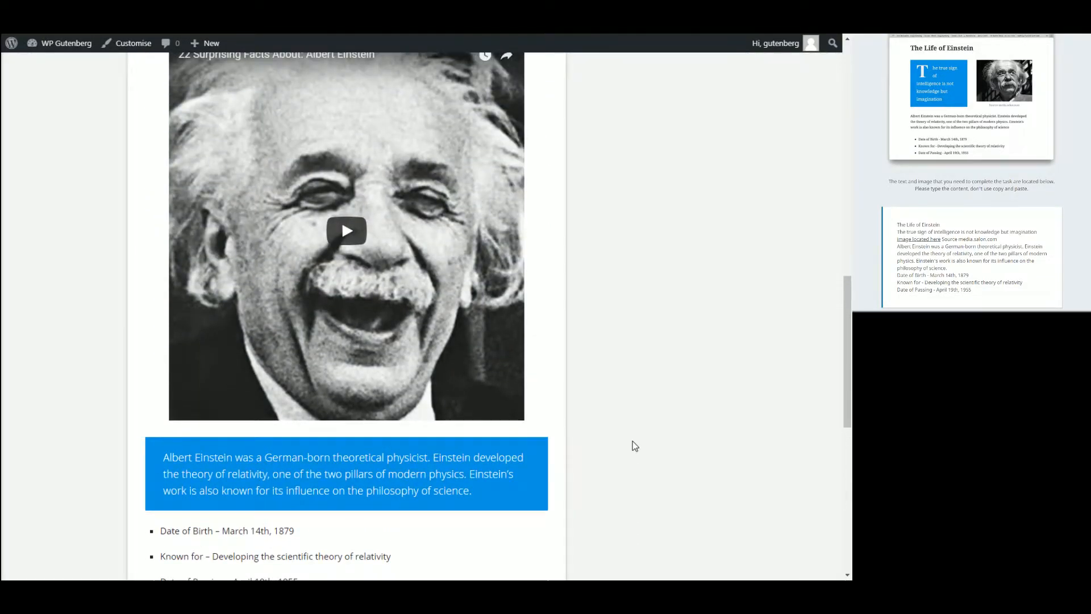
scroll(634, 445, up, 4)
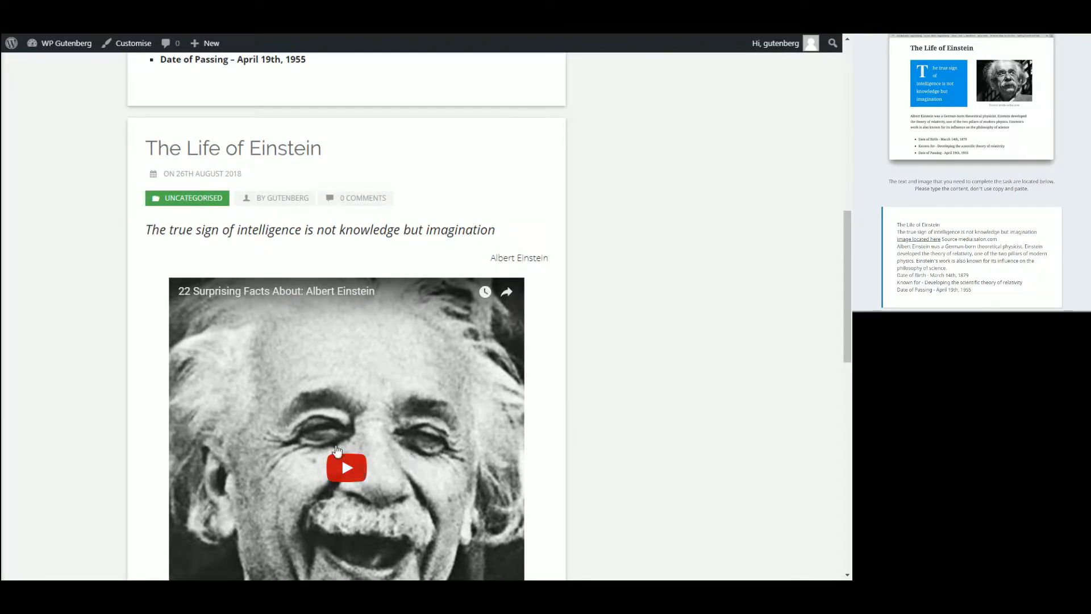
scroll(700, 434, down, 4)
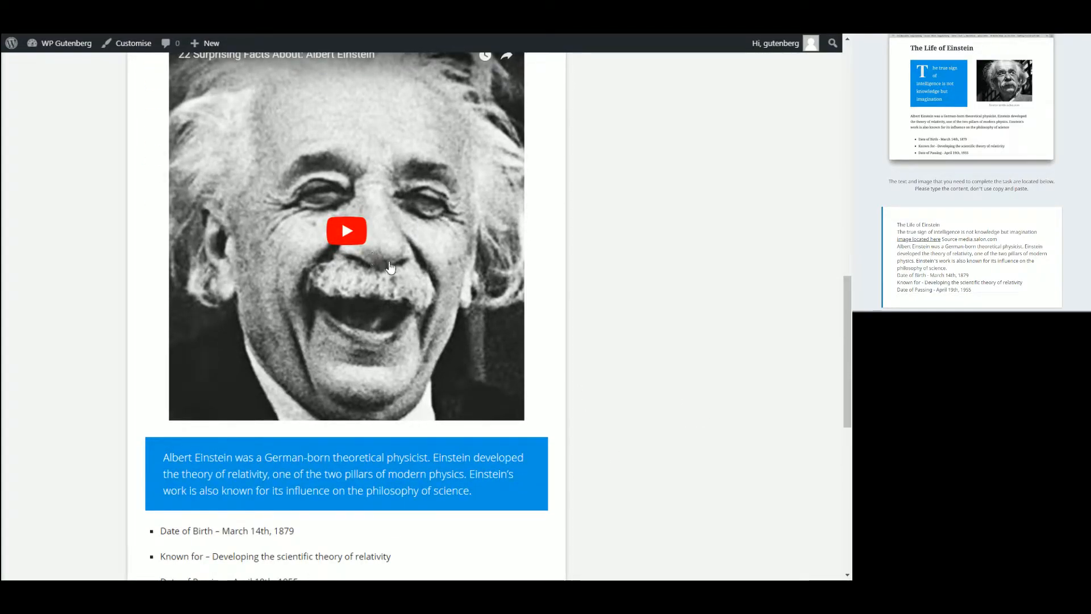
scroll(661, 373, up, 20)
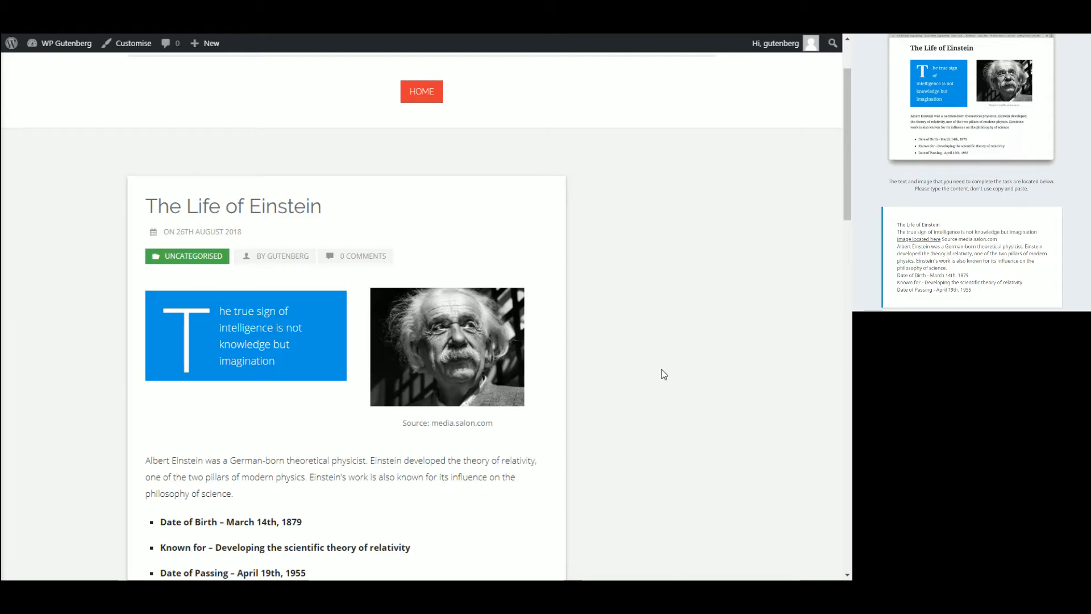
scroll(636, 375, down, 15)
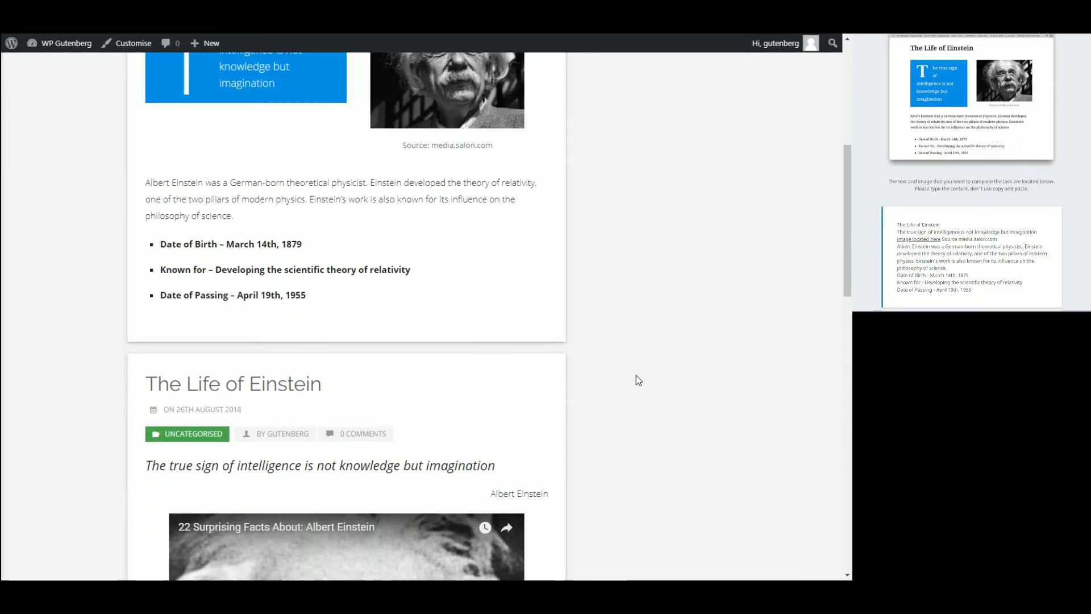
scroll(636, 375, down, 3)
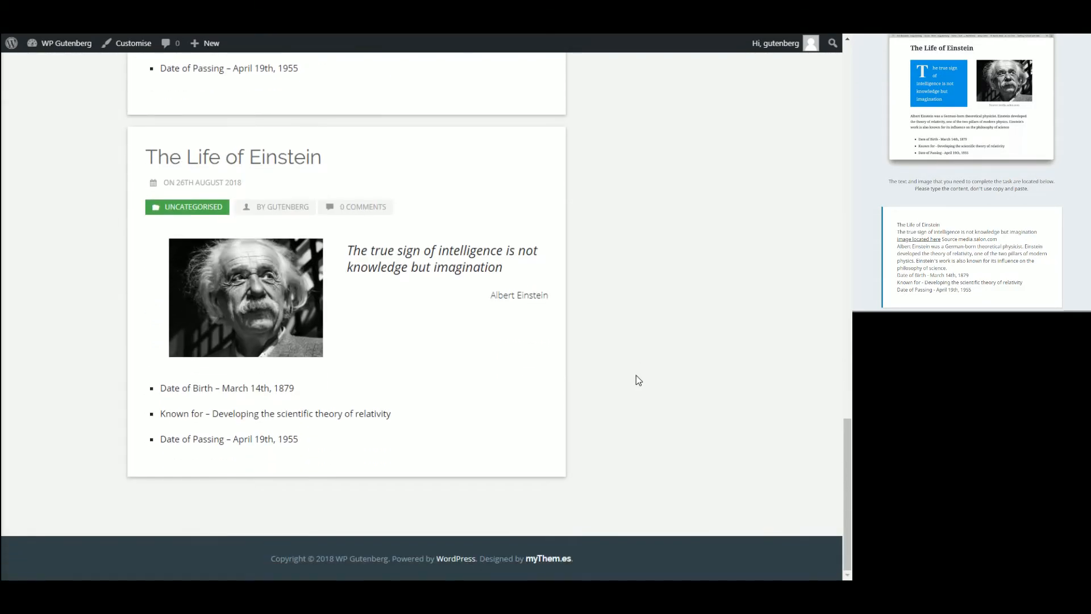
scroll(636, 376, up, 15)
scroll(636, 375, up, 5)
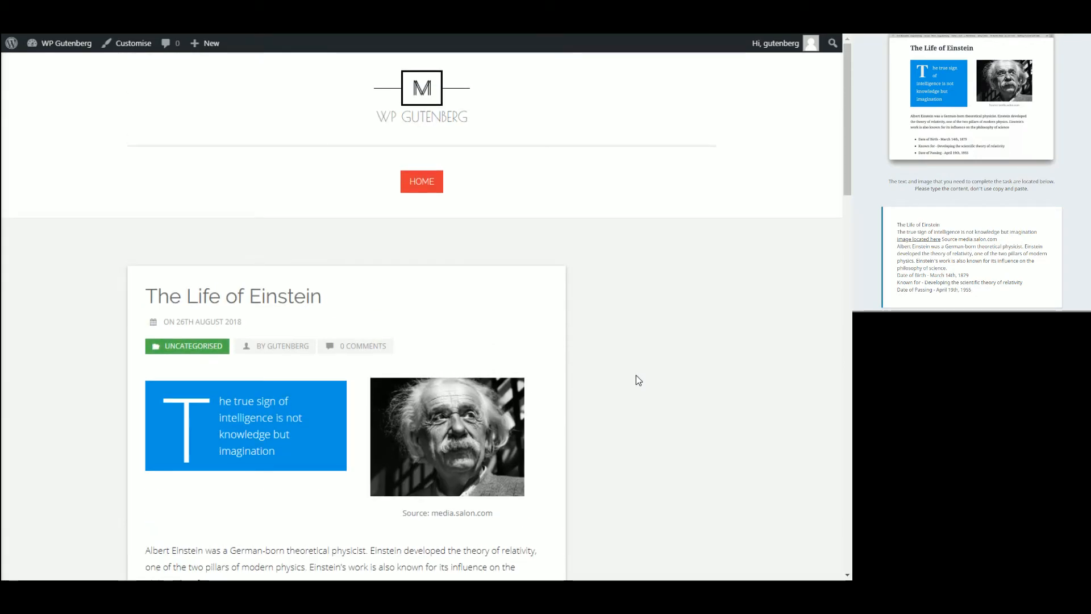